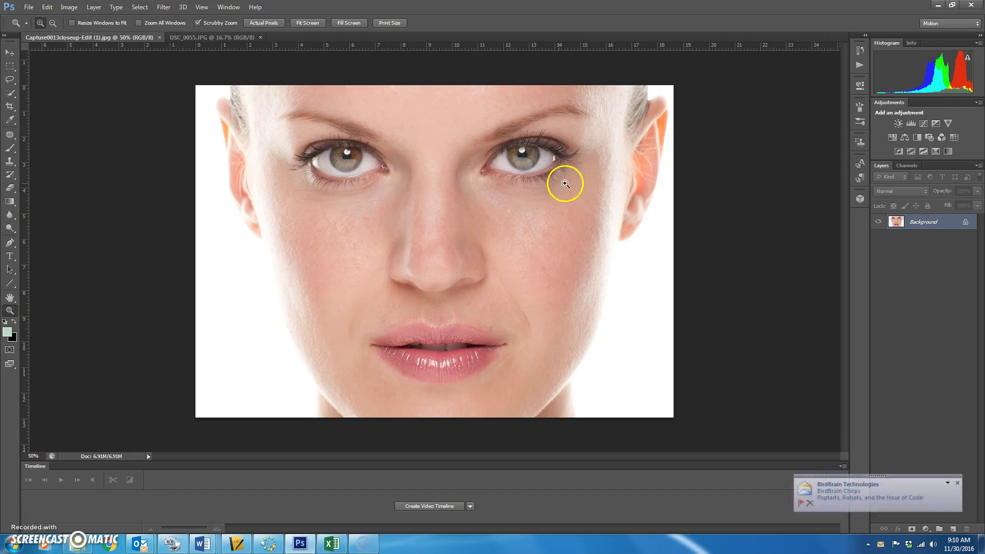
Duplicate the Background layer twice to make two copies above it
{"action": "left_click", "coordinate": [957, 483]}
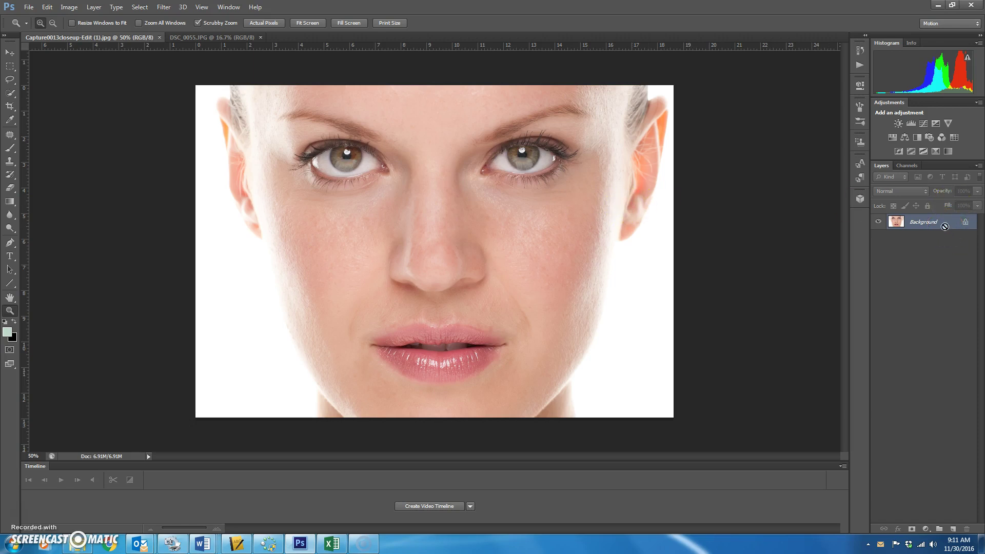
{"action": "key", "text": "ctrl+j"}
{"action": "key", "text": "ctrl+j"}
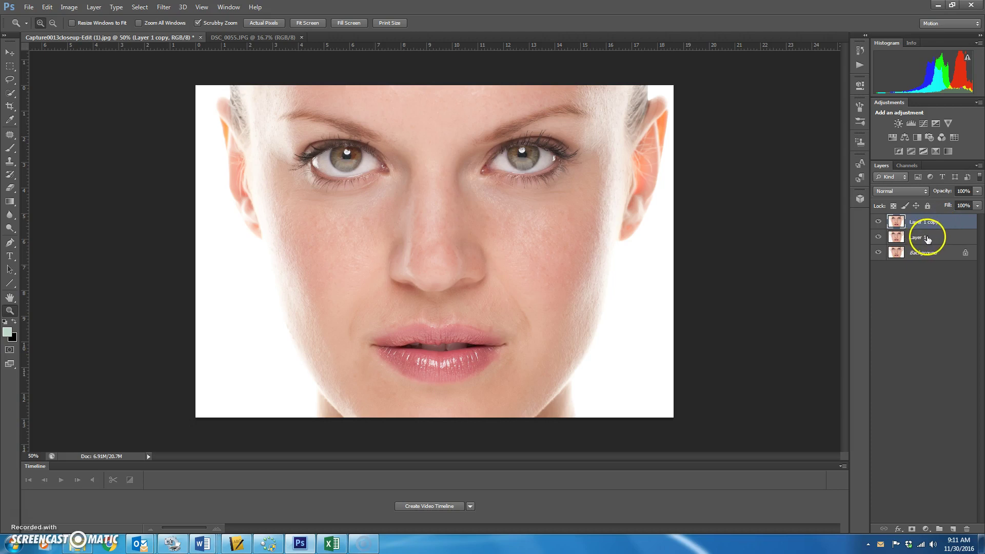
Rename the lower layer copy Blur and the upper copy Lines
{"action": "double_click", "coordinate": [928, 238]}
{"action": "type", "text": "s"}
{"action": "type", "text": "lur"}
{"action": "key", "text": "Return"}
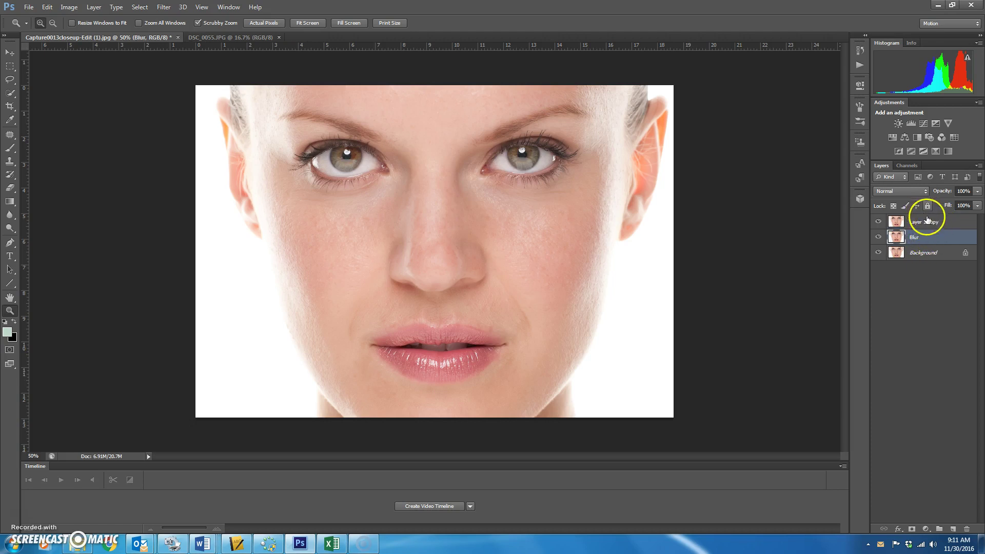
{"action": "double_click", "coordinate": [925, 221]}
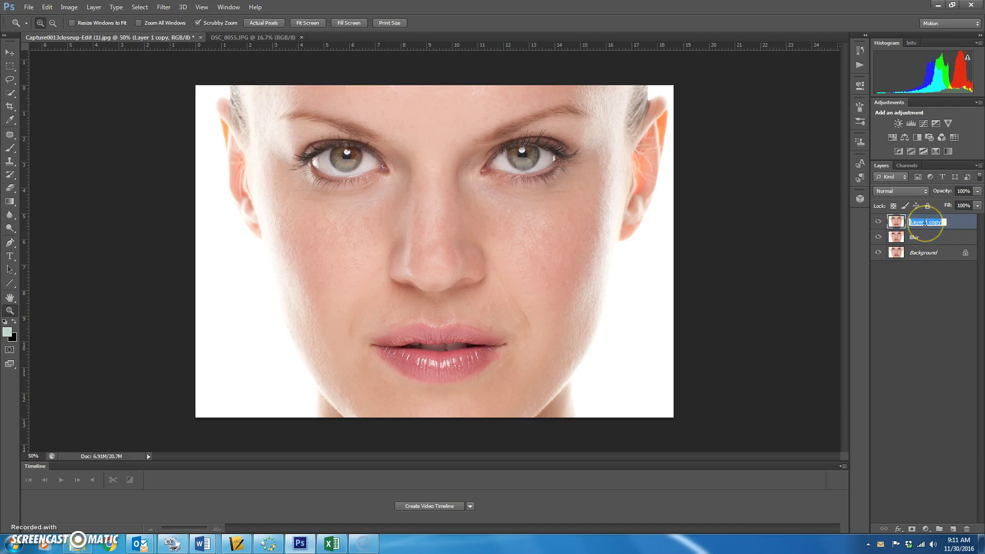
{"action": "type", "text": "Lines"}
{"action": "key", "text": "Return"}
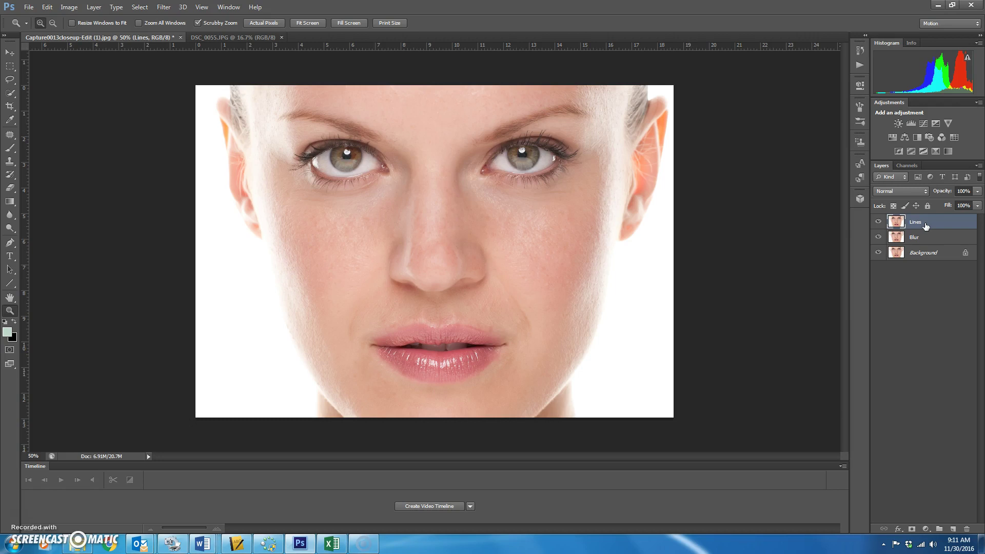
Hide the Lines layer and make the Blur layer active
{"action": "left_click", "coordinate": [925, 237]}
{"action": "left_click", "coordinate": [926, 238]}
{"action": "left_click", "coordinate": [880, 222]}
{"action": "left_click", "coordinate": [937, 224]}
{"action": "left_click", "coordinate": [945, 233]}
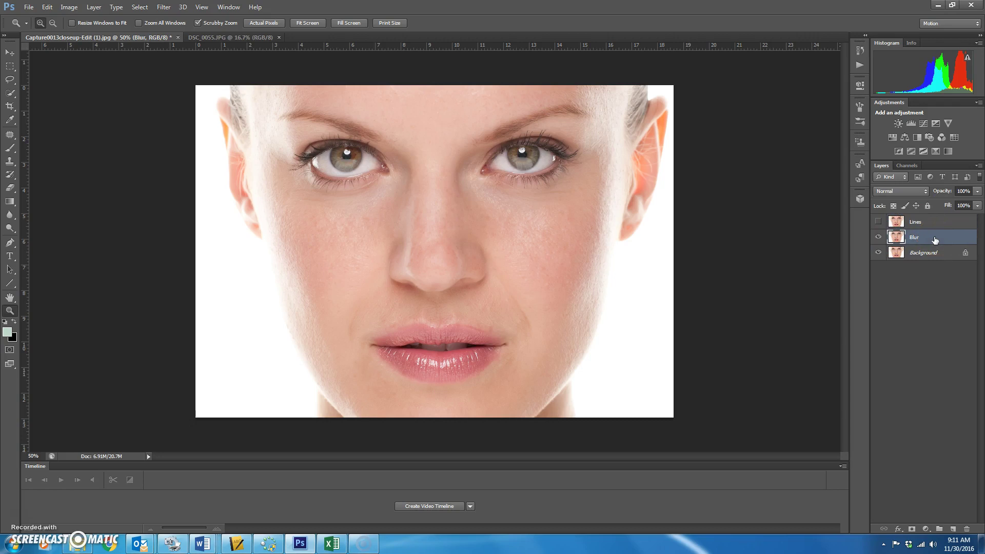
Apply a Gaussian Blur with a radius of about 9 pixels to the Blur layer
{"action": "left_click", "coordinate": [576, 100]}
{"action": "left_click", "coordinate": [163, 8]}
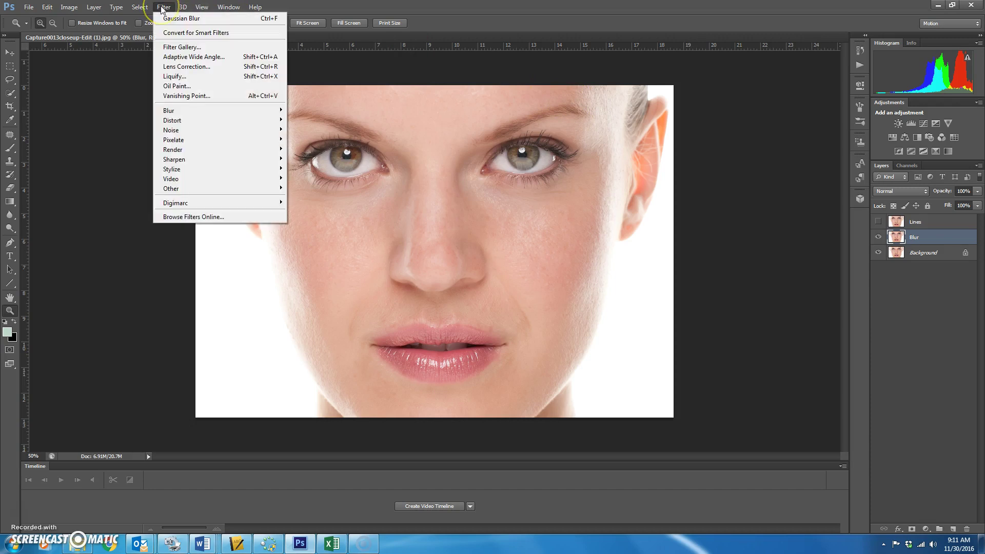
{"action": "left_click", "coordinate": [188, 110]}
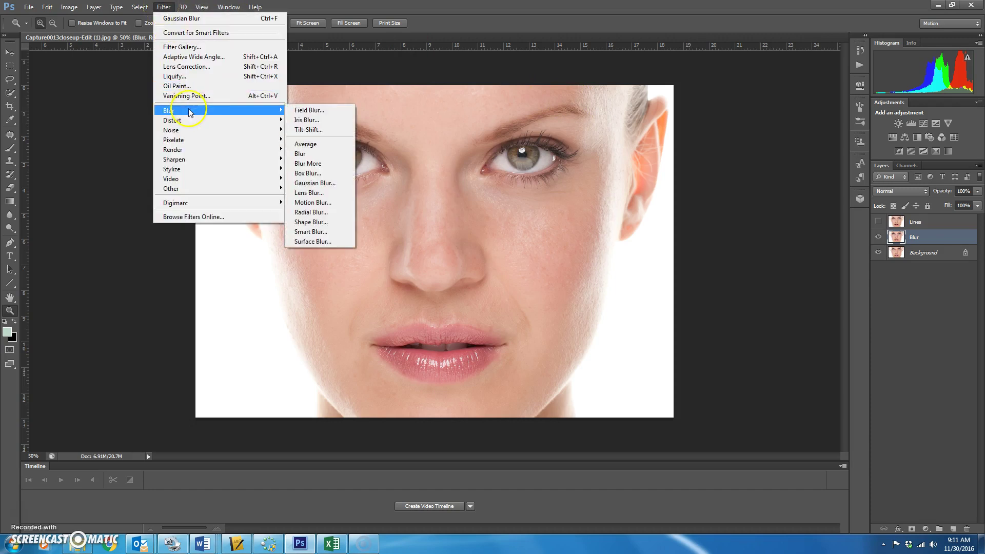
{"action": "left_click", "coordinate": [314, 182]}
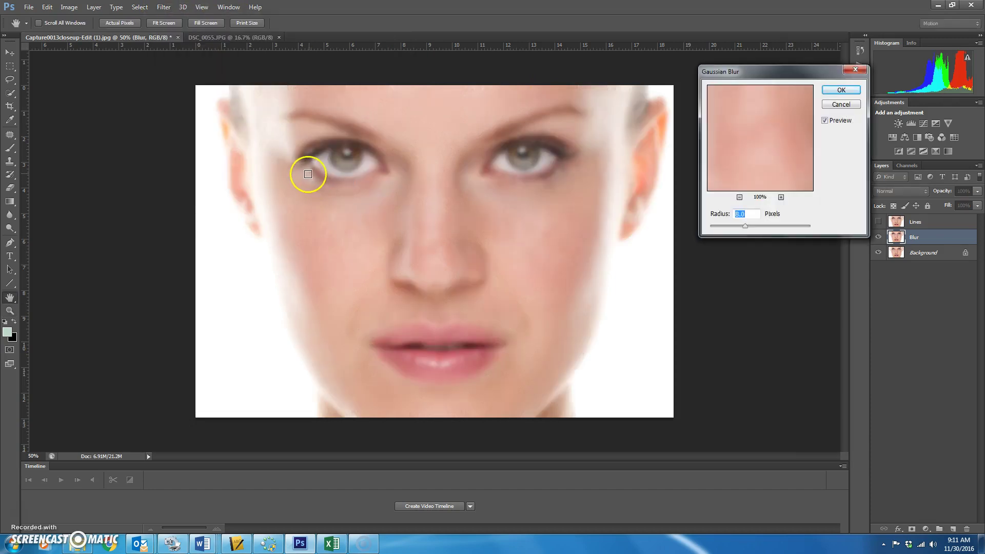
{"action": "mouse_move", "coordinate": [743, 226]}
{"action": "left_mouse_down"}
{"action": "mouse_move", "coordinate": [708, 228]}
{"action": "mouse_move", "coordinate": [742, 226]}
{"action": "left_mouse_up"}
{"action": "left_click_drag", "start_coordinate": [745, 226], "coordinate": [750, 230]}
{"action": "left_click_drag", "start_coordinate": [746, 227], "coordinate": [745, 226]}
{"action": "left_click_drag", "start_coordinate": [749, 226], "coordinate": [741, 225]}
{"action": "left_click_drag", "start_coordinate": [749, 231], "coordinate": [749, 231]}
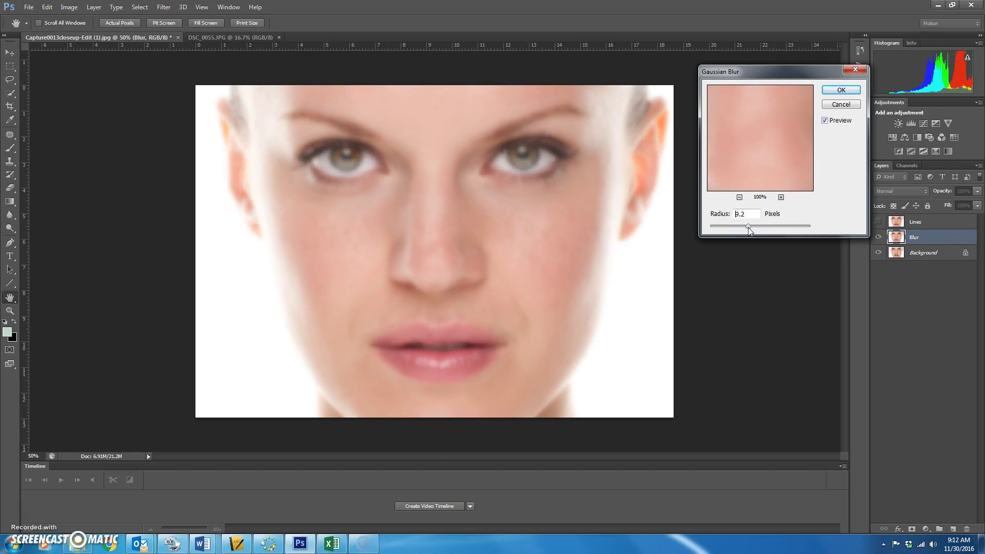
{"action": "left_click", "coordinate": [841, 90]}
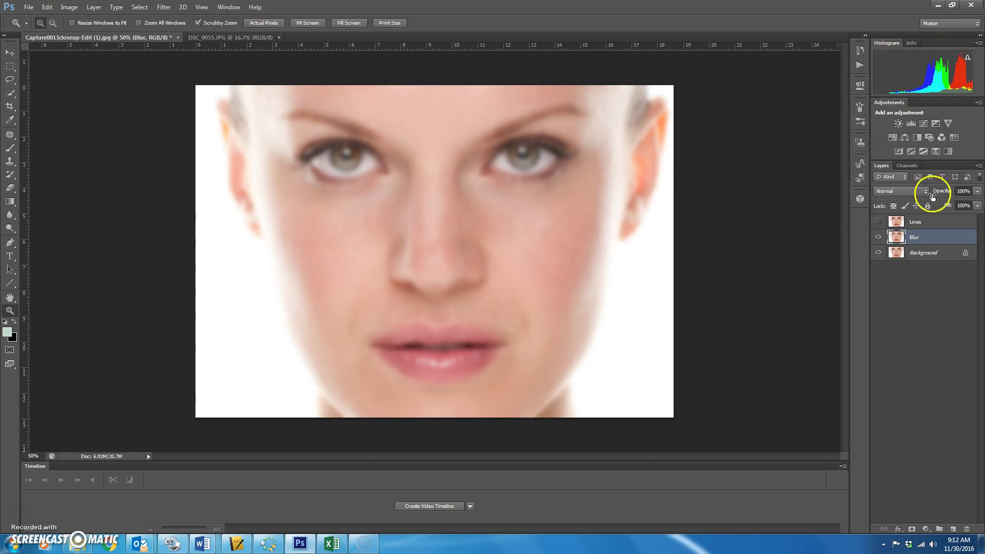
Show the Lines layer again and start Apply Image on it with the Blur layer as source
{"action": "left_click", "coordinate": [927, 221]}
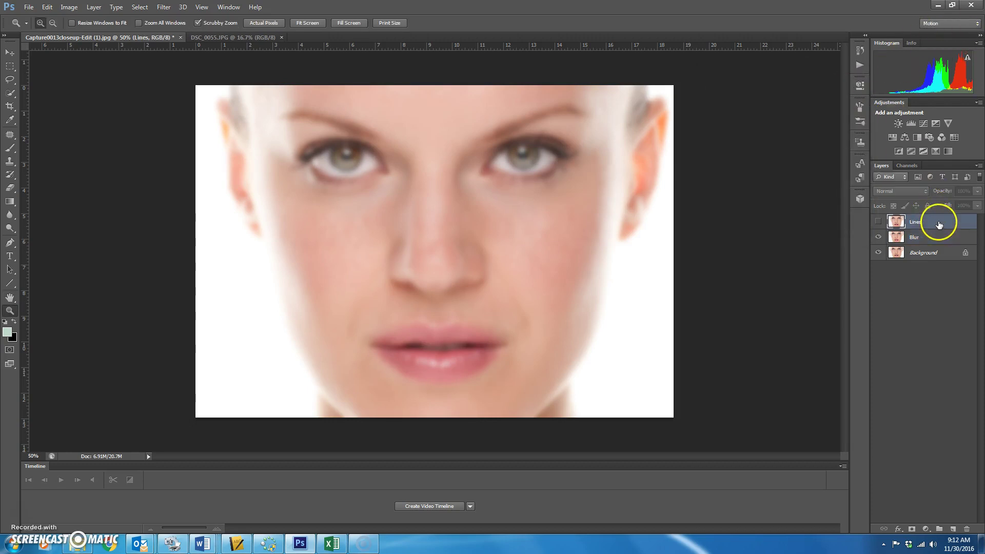
{"action": "left_click", "coordinate": [878, 222]}
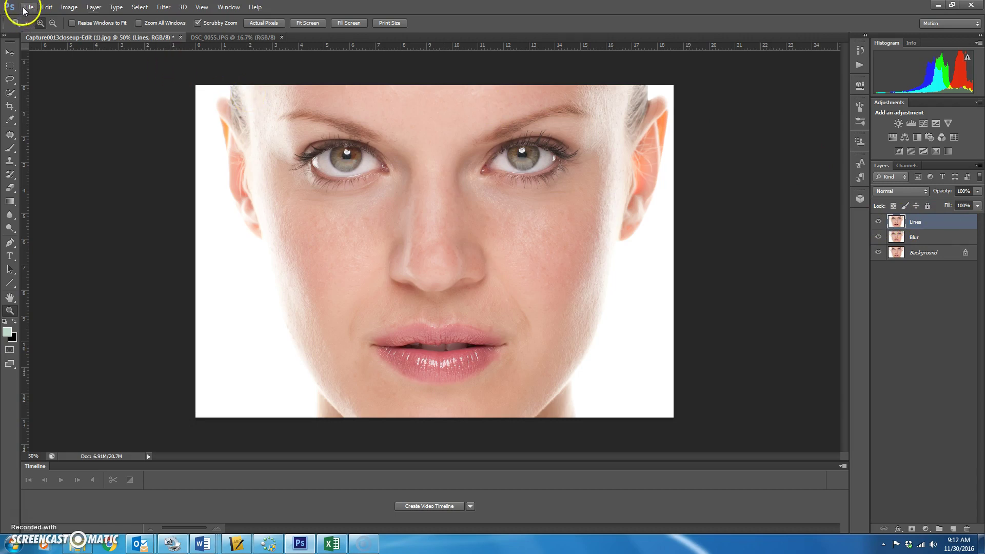
{"action": "left_click", "coordinate": [70, 8]}
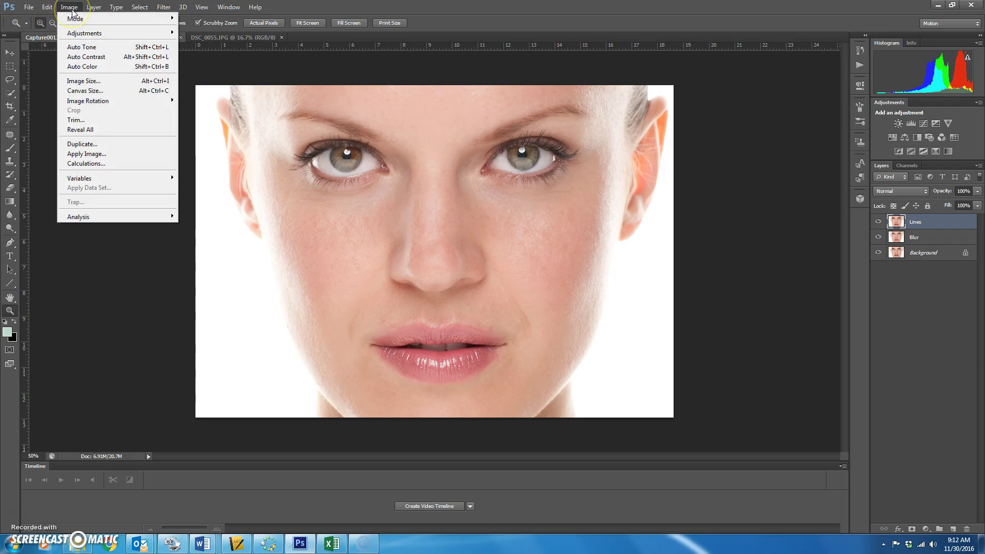
{"action": "left_click", "coordinate": [84, 153]}
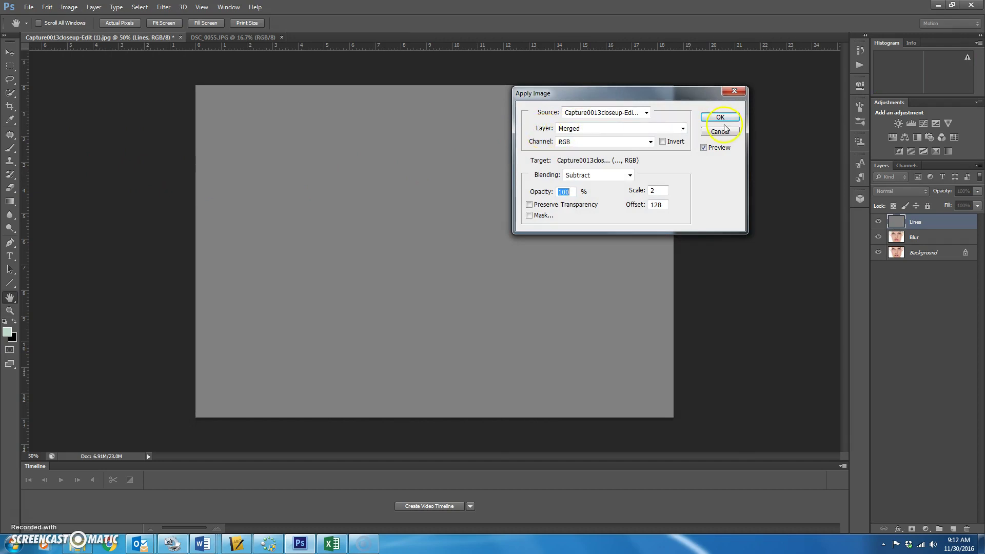
{"action": "left_click", "coordinate": [683, 129]}
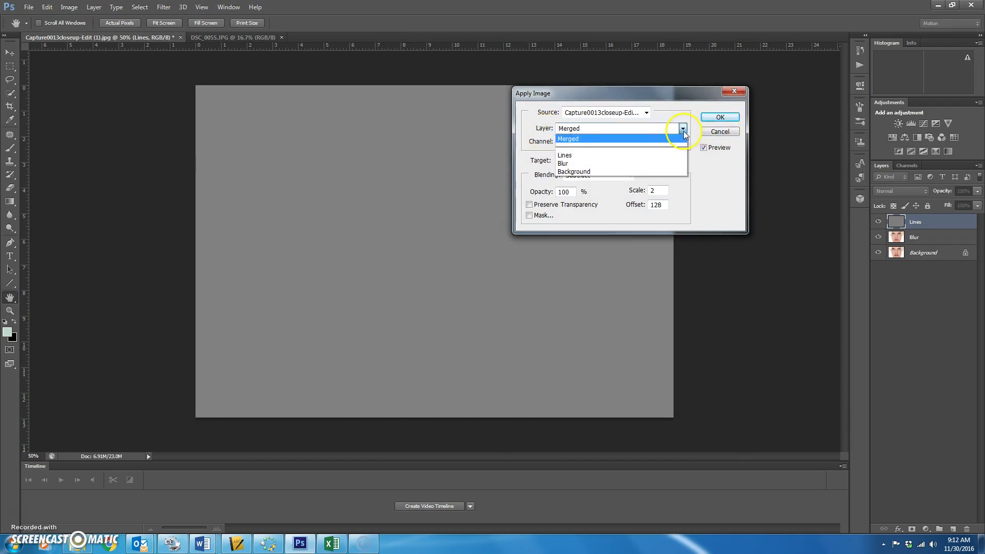
{"action": "left_click", "coordinate": [621, 163]}
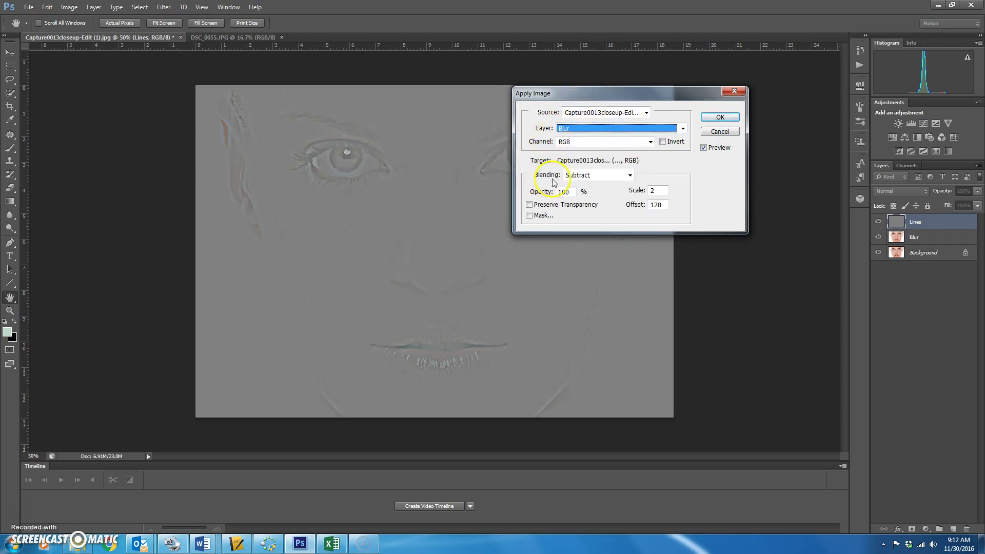
Use Subtract blending with scale 2 and offset 128 and apply the image to the Lines layer
{"action": "left_click", "coordinate": [630, 175]}
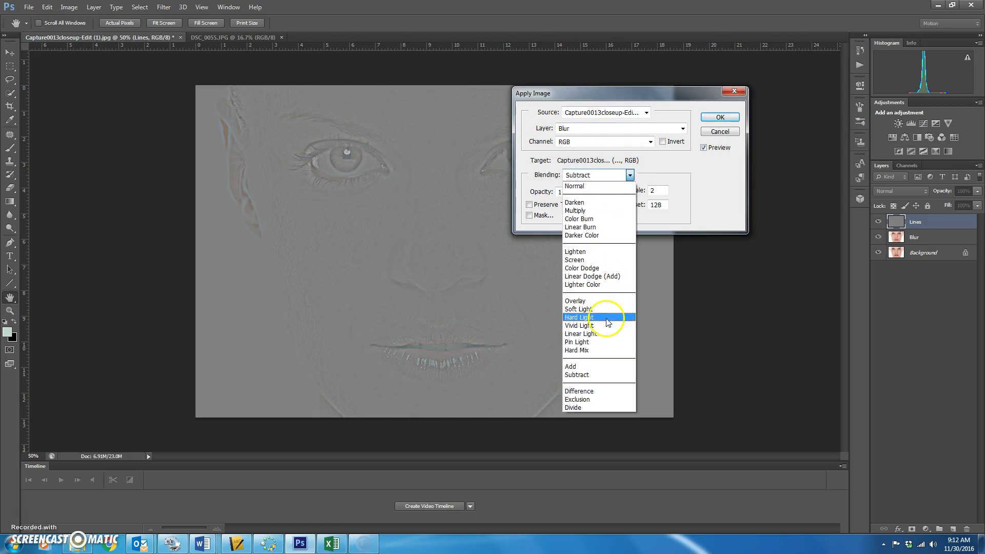
{"action": "left_click", "coordinate": [595, 375]}
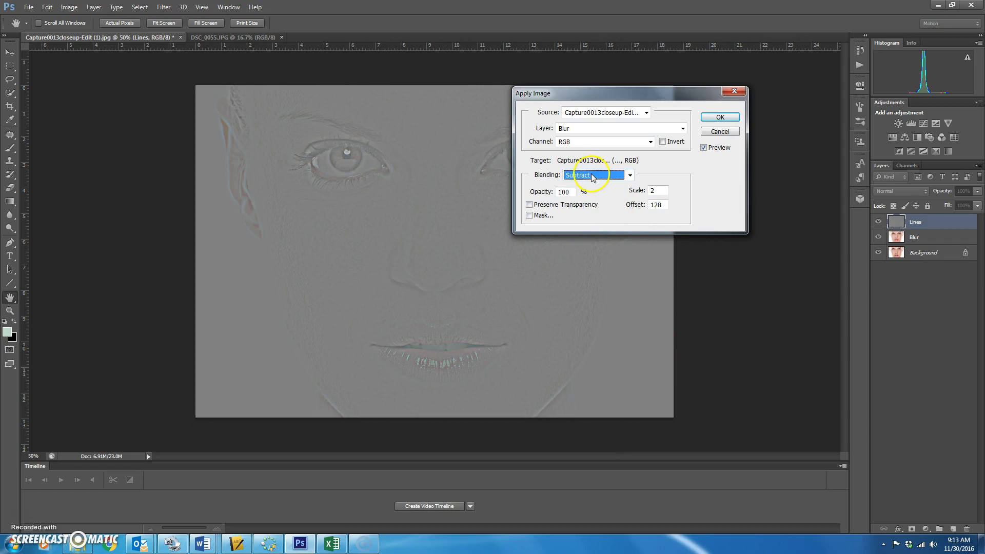
{"action": "left_click", "coordinate": [659, 190]}
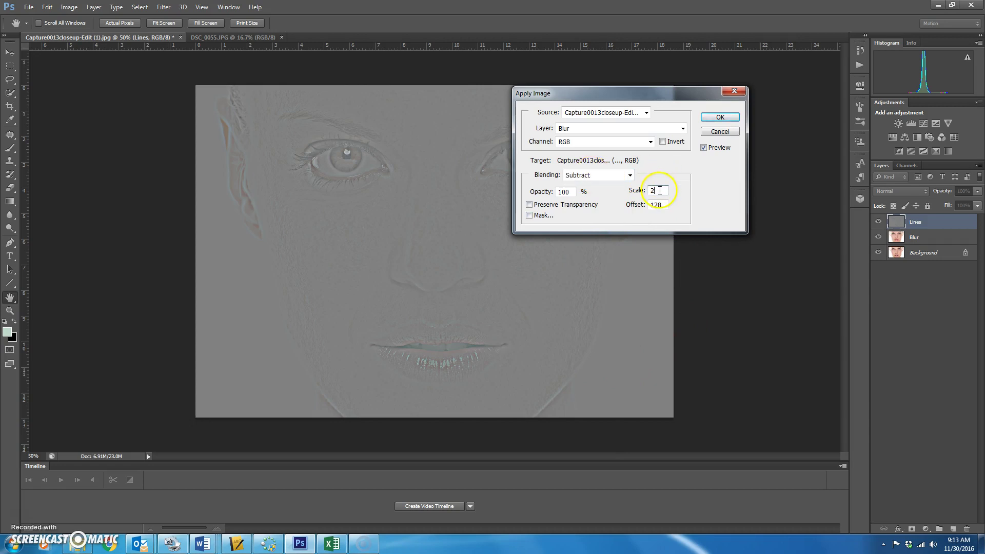
{"action": "left_click", "coordinate": [666, 206]}
{"action": "left_click", "coordinate": [665, 205]}
{"action": "left_click", "coordinate": [661, 139]}
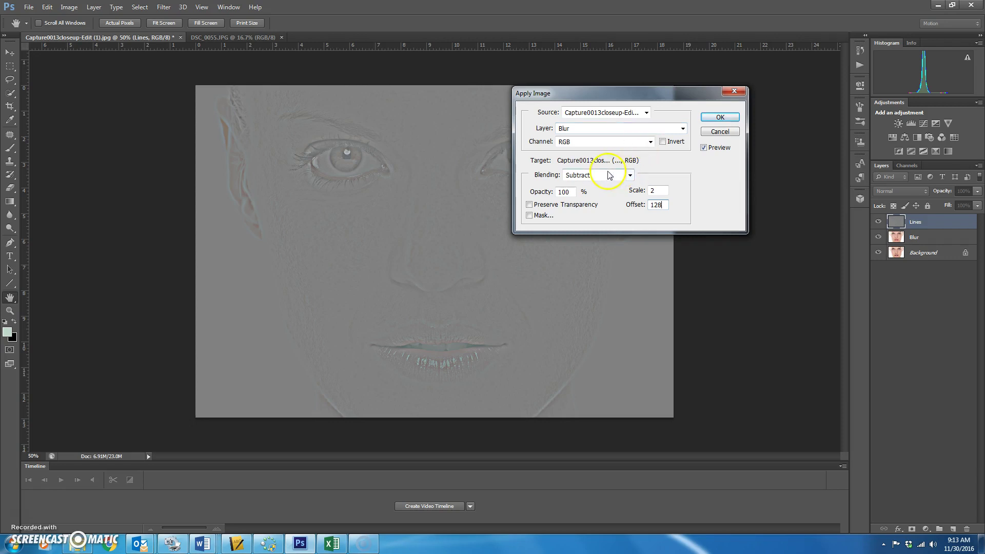
{"action": "left_click", "coordinate": [720, 117]}
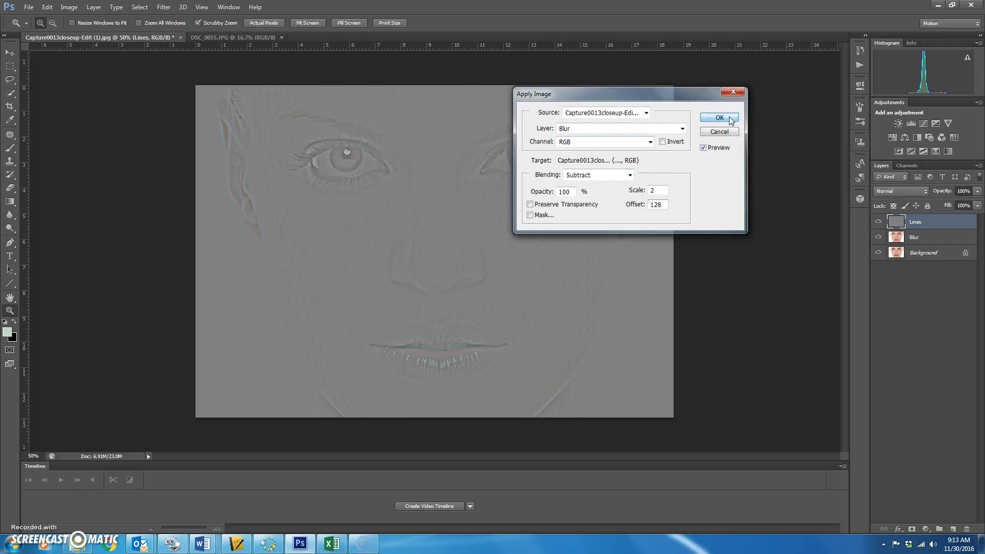
{"action": "key", "text": "z"}
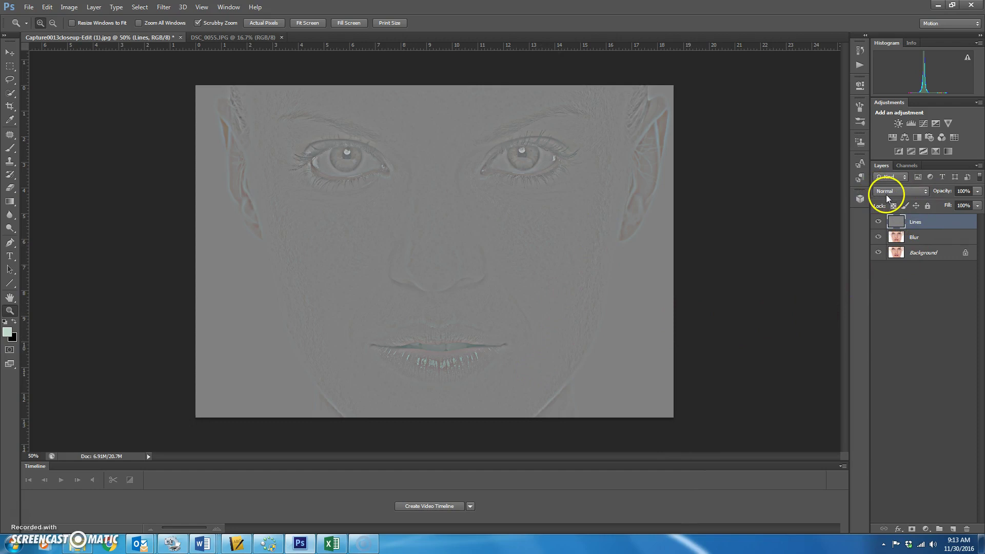
Set the blend mode of the Lines layer to Linear Light
{"action": "left_click", "coordinate": [907, 192]}
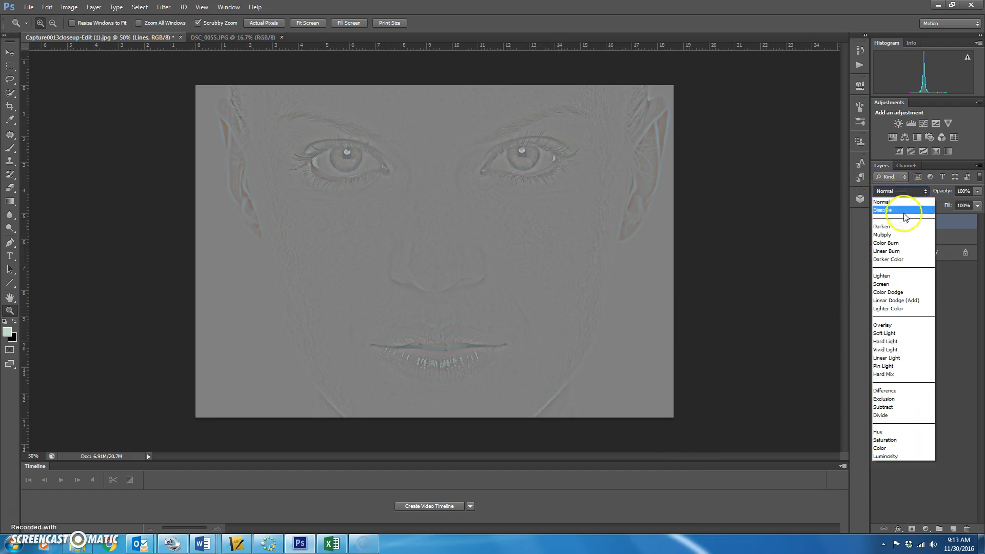
{"action": "left_click", "coordinate": [900, 358]}
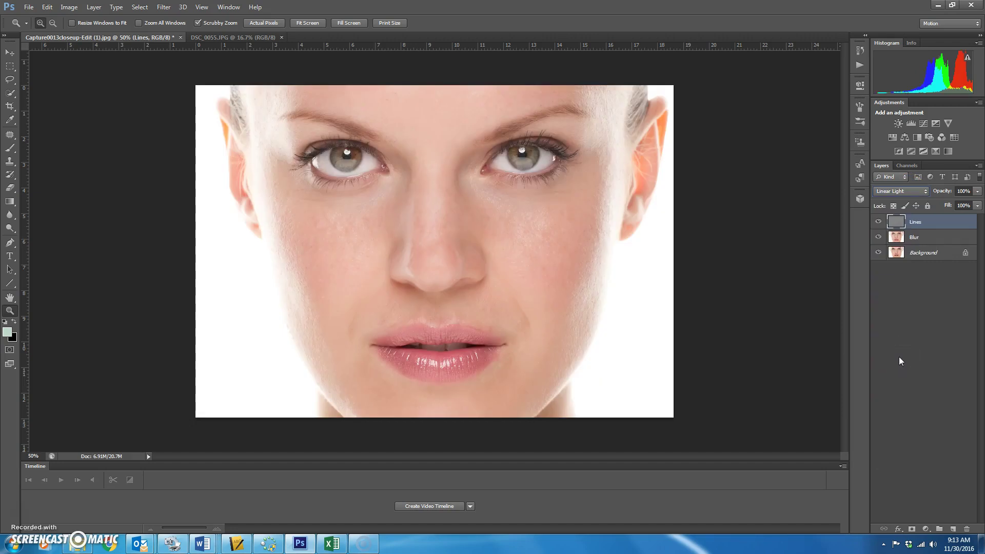
{"action": "left_click", "coordinate": [921, 221]}
{"action": "left_click", "coordinate": [896, 222]}
{"action": "left_click", "coordinate": [897, 230]}
{"action": "left_click", "coordinate": [906, 253]}
Group the Lines and Blur layers and toggle the group's visibility to compare with the original
{"action": "left_click_drag", "start_coordinate": [925, 260], "coordinate": [937, 221]}
{"action": "left_click", "coordinate": [944, 240], "text": "shift"}
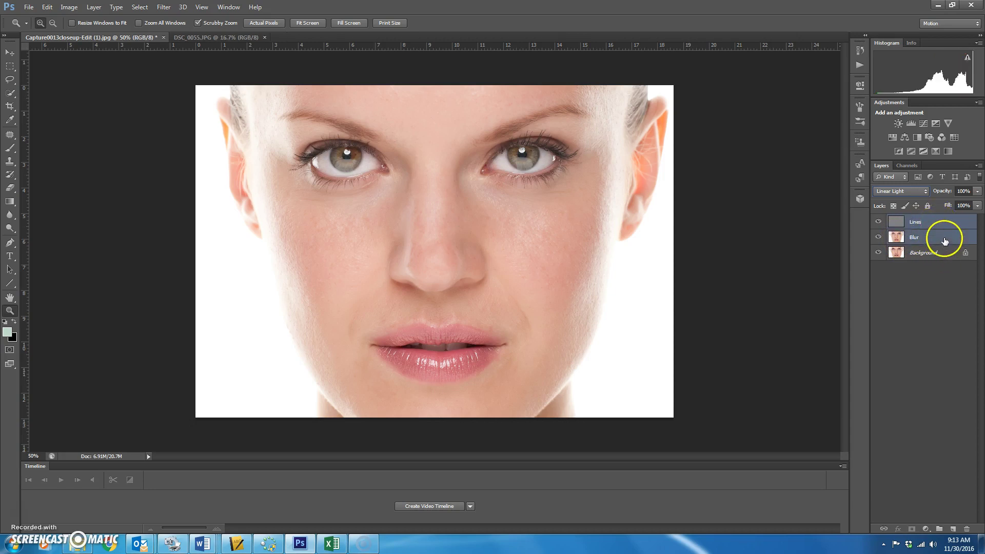
{"action": "left_click_drag", "start_coordinate": [942, 243], "coordinate": [940, 527]}
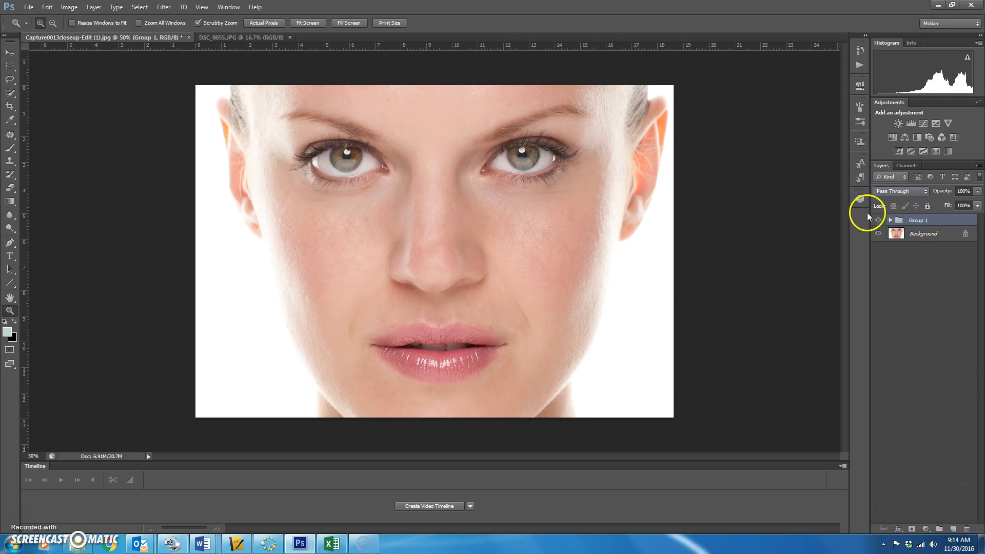
{"action": "left_click", "coordinate": [878, 221]}
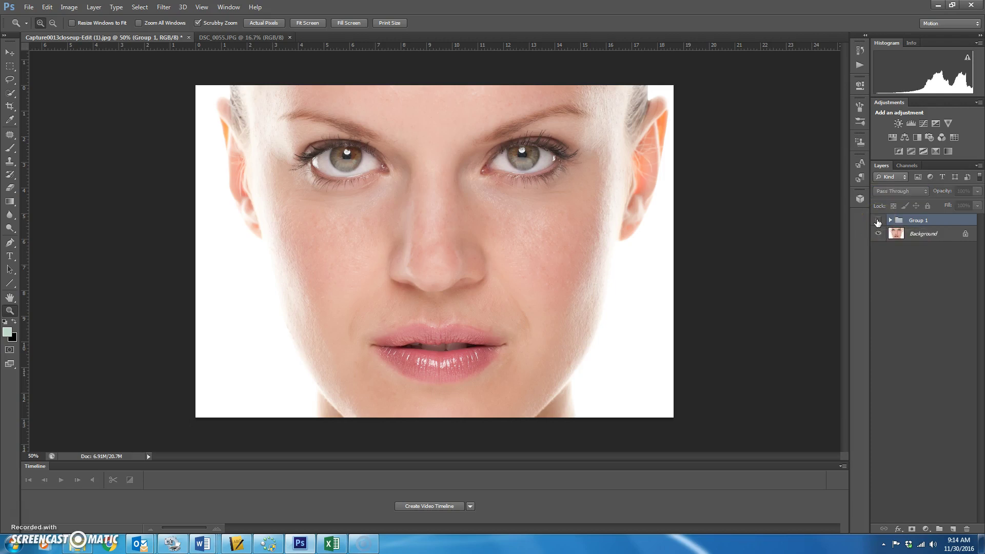
Make the Blur layer inside the group active and lasso the cheek below the right-hand eye with a 15 px feather
{"action": "left_click", "coordinate": [891, 220]}
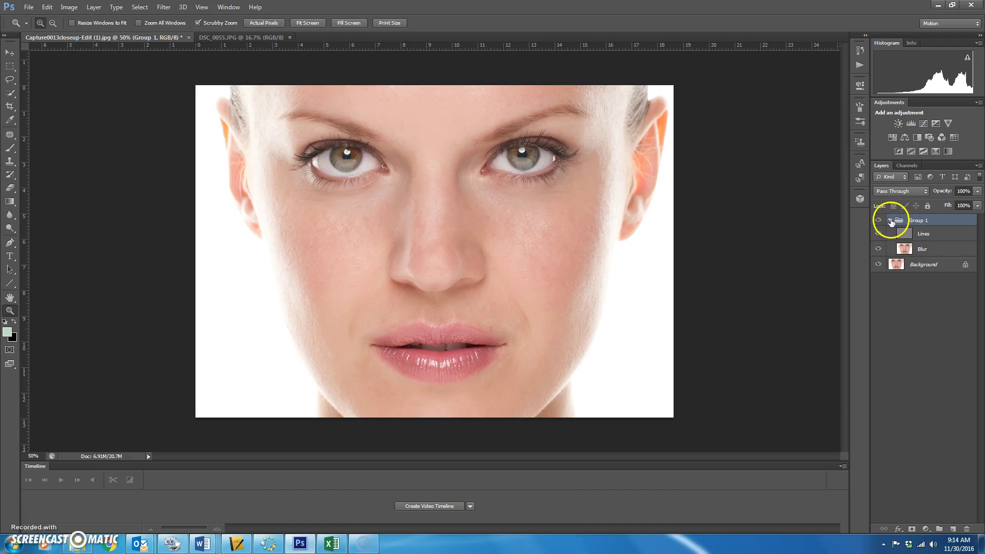
{"action": "left_click", "coordinate": [939, 251]}
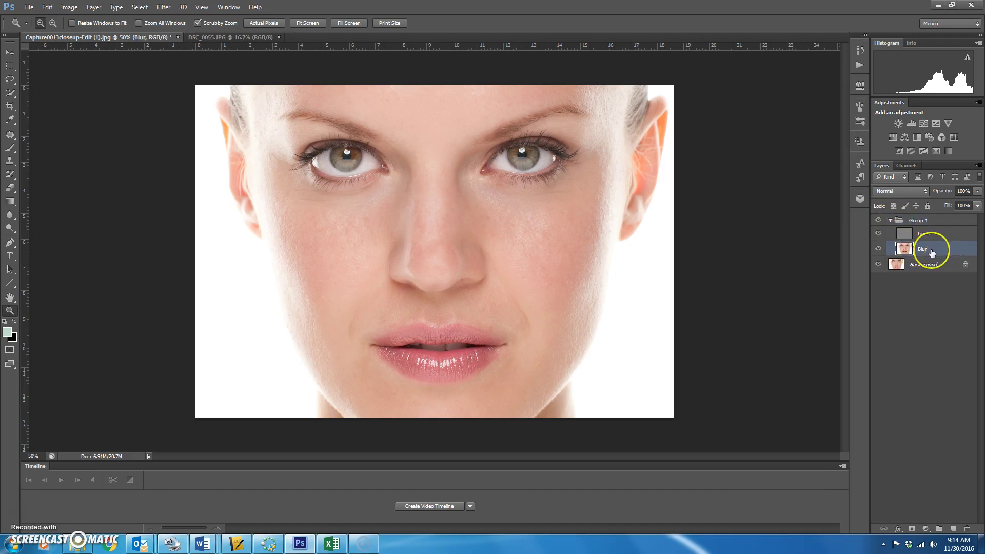
{"action": "left_click", "coordinate": [10, 80]}
{"action": "right_click", "coordinate": [12, 83]}
{"action": "left_click", "coordinate": [51, 83]}
{"action": "left_click", "coordinate": [129, 23]}
{"action": "type", "text": "15"}
{"action": "key", "text": "Return"}
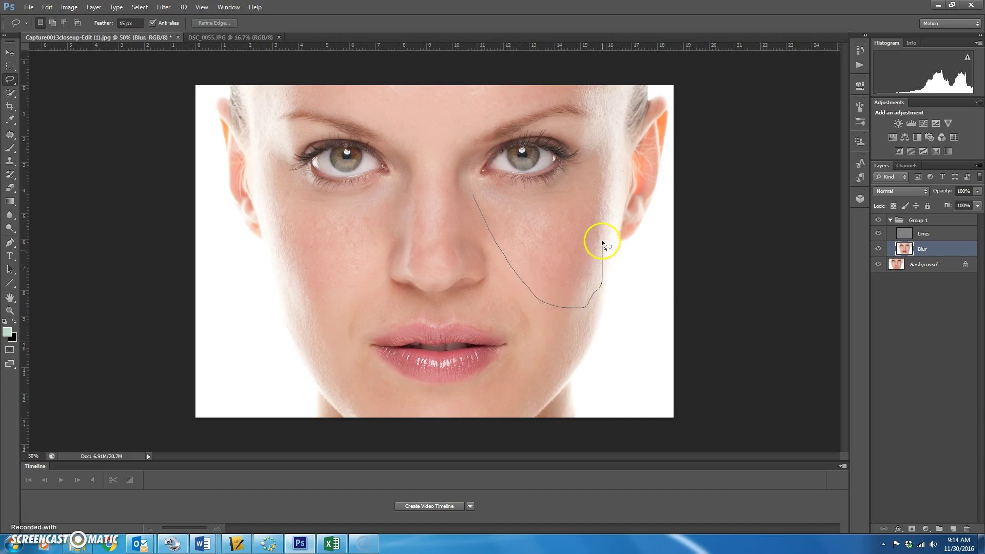
{"action": "left_click_drag", "start_coordinate": [484, 192], "coordinate": [469, 191]}
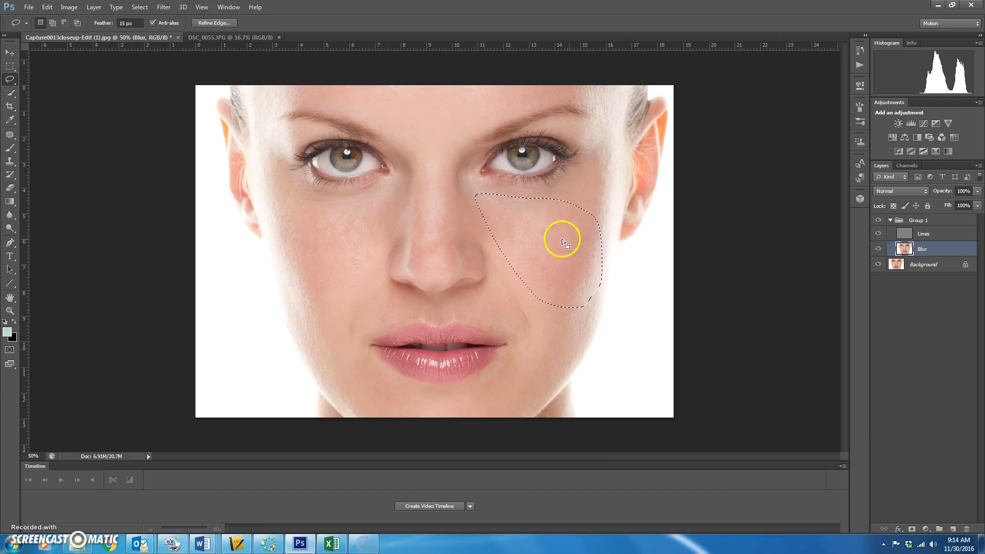
Soften the lassoed cheek with a Gaussian Blur of 20.9 pixels radius and clear the selection
{"action": "left_click", "coordinate": [164, 8]}
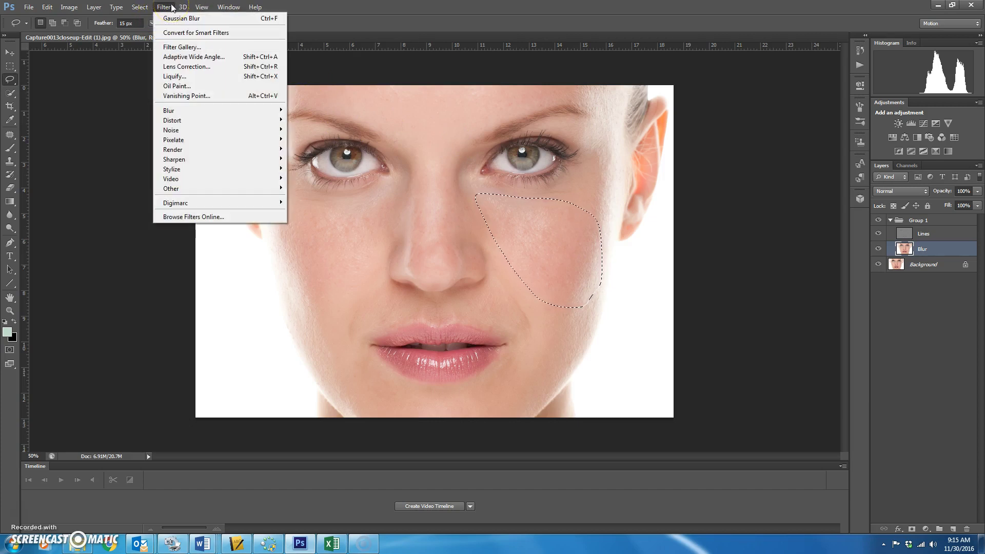
{"action": "mouse_move", "coordinate": [187, 112]}
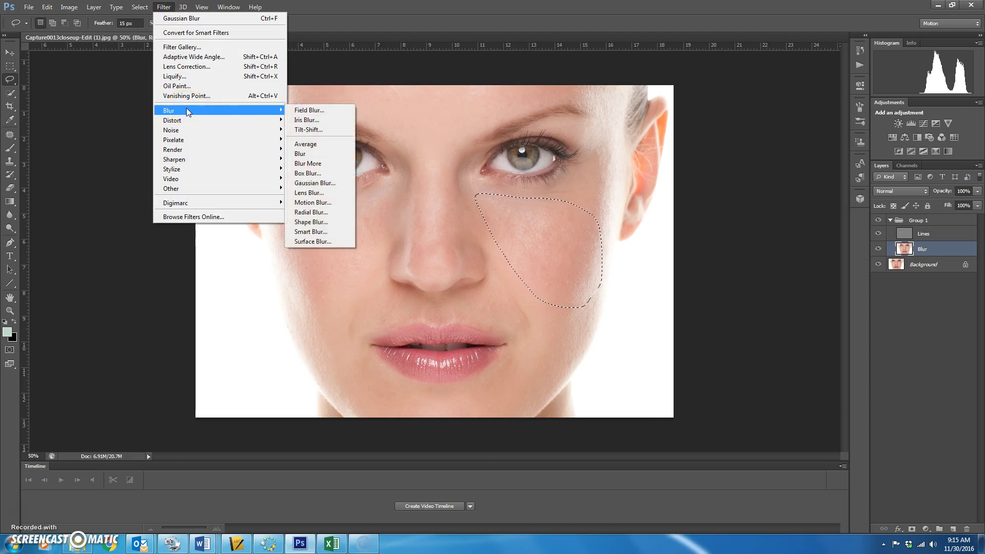
{"action": "left_click", "coordinate": [308, 185]}
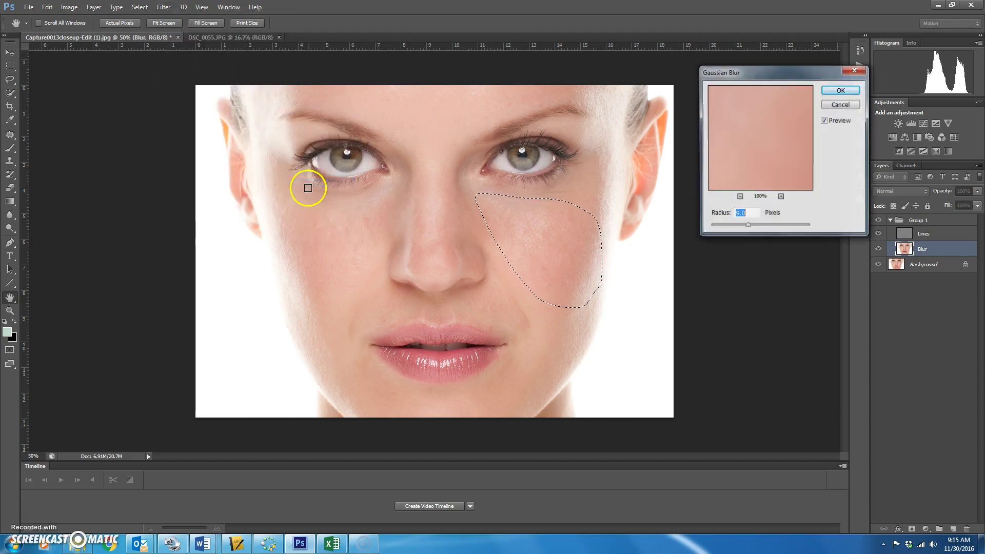
{"action": "left_click_drag", "start_coordinate": [747, 226], "coordinate": [783, 227]}
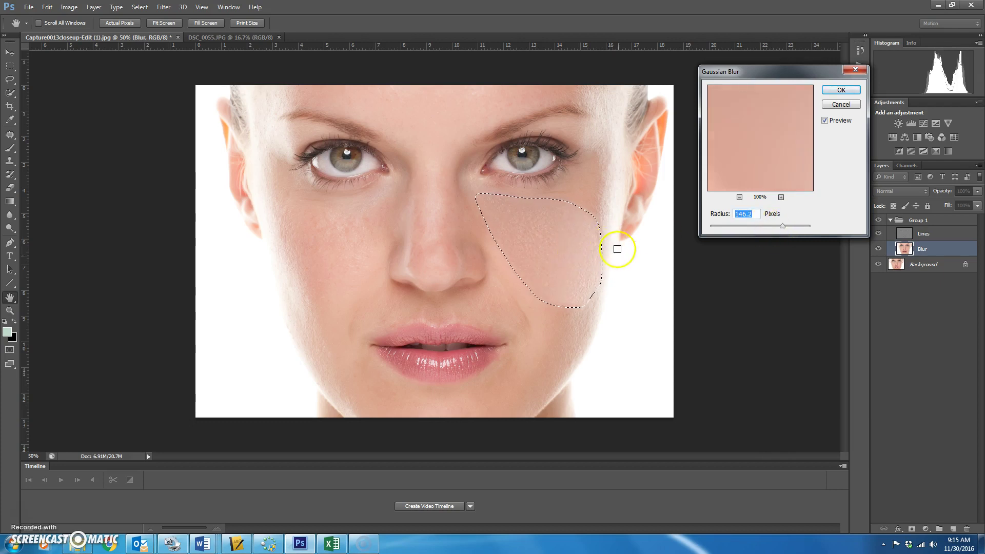
{"action": "left_click_drag", "start_coordinate": [783, 226], "coordinate": [755, 229]}
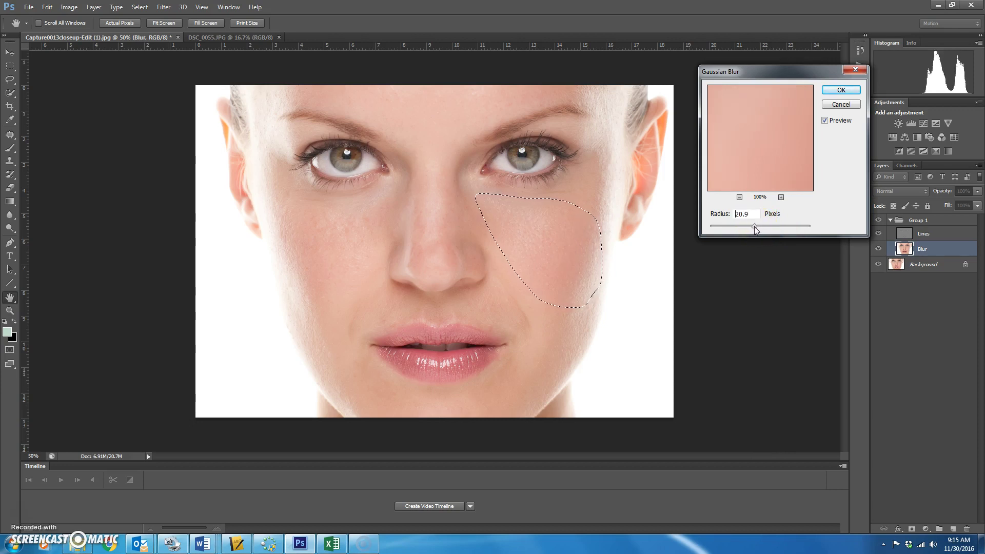
{"action": "left_click", "coordinate": [841, 90]}
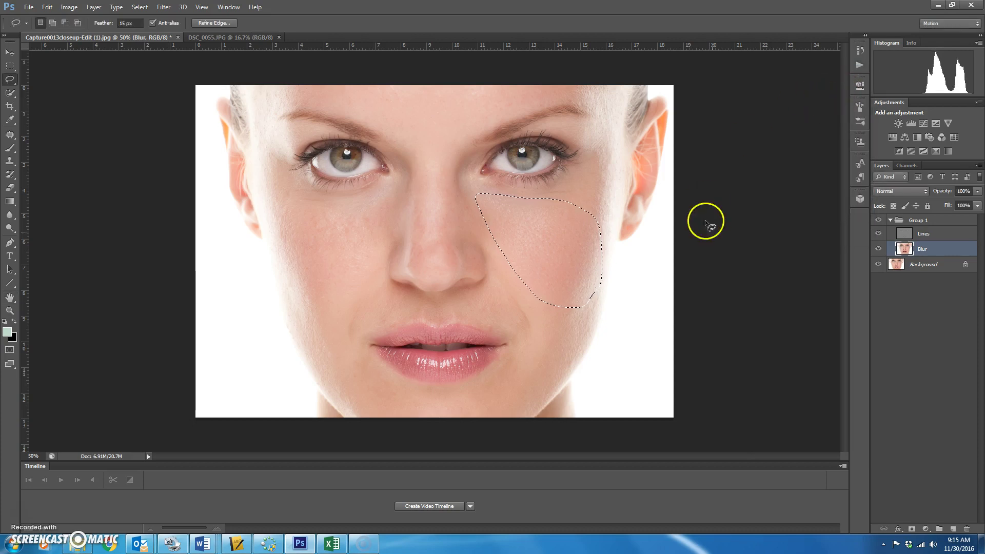
{"action": "left_click", "coordinate": [824, 285]}
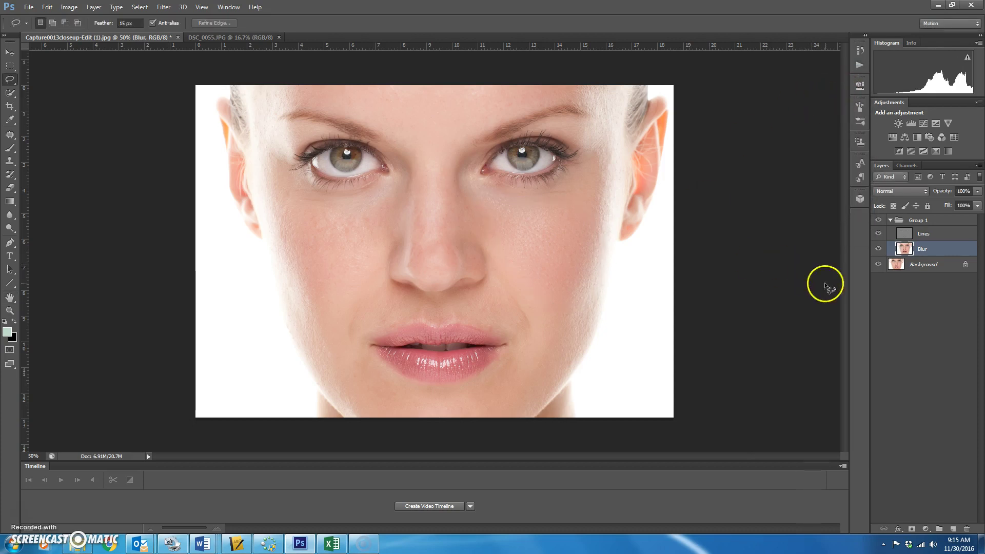
Check the group's visibility against the original and lasso the cheek below the left-hand eye on the Blur layer
{"action": "left_click", "coordinate": [878, 220]}
{"action": "left_click", "coordinate": [937, 251]}
{"action": "left_click_drag", "start_coordinate": [286, 246], "coordinate": [298, 299]}
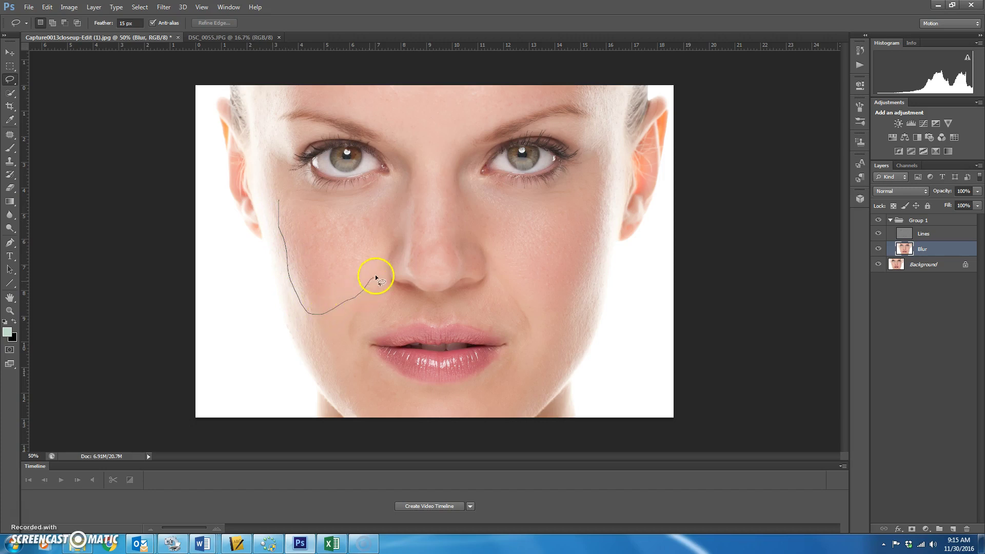
{"action": "left_click_drag", "start_coordinate": [282, 200], "coordinate": [278, 201]}
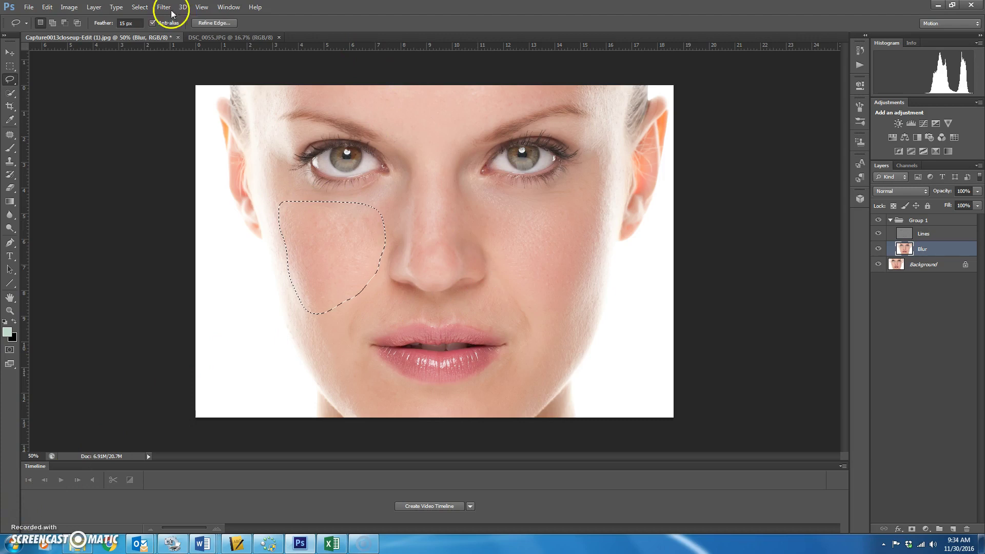
Apply a 20.9 pixel Gaussian Blur to the selected left-hand cheek and clear the selection
{"action": "left_click", "coordinate": [165, 7]}
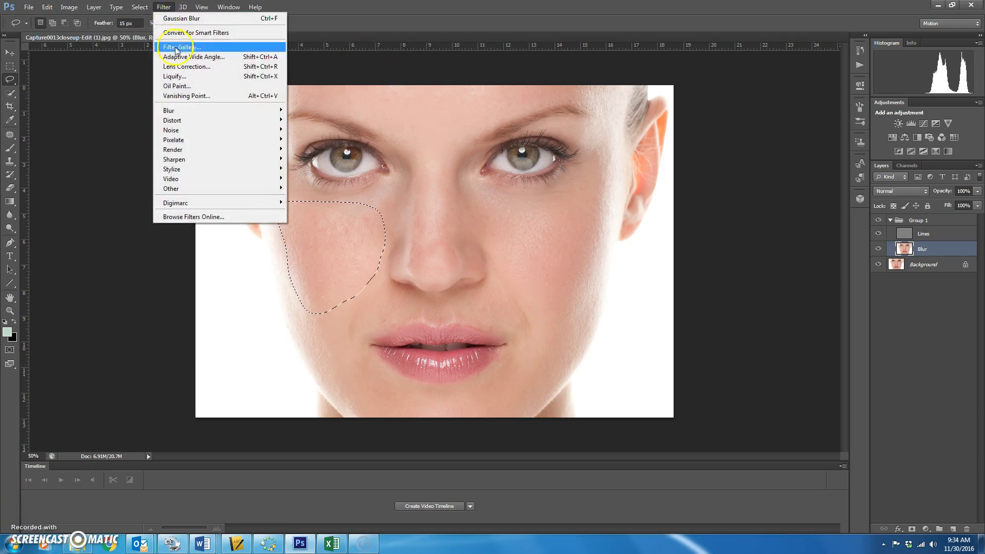
{"action": "mouse_move", "coordinate": [186, 110]}
{"action": "left_click", "coordinate": [314, 183]}
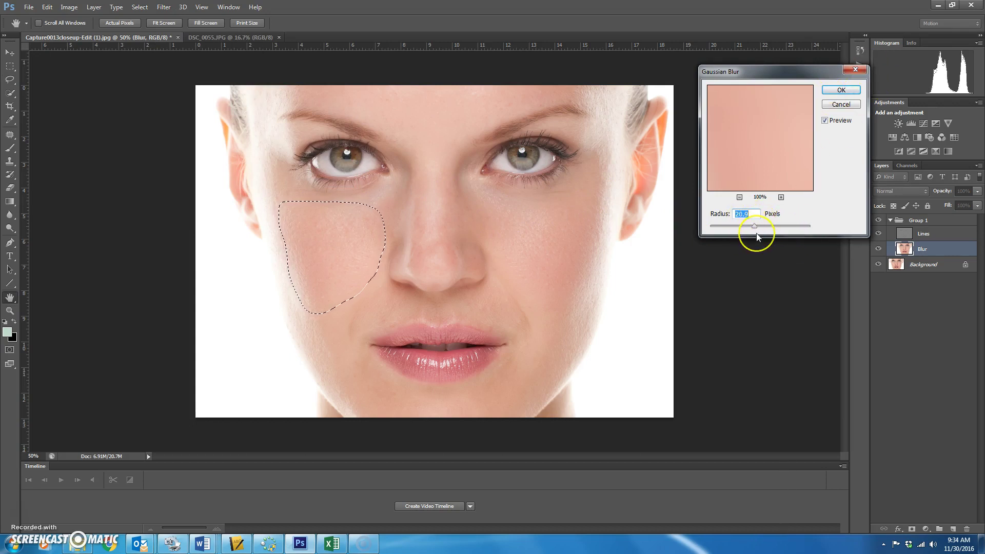
{"action": "left_click", "coordinate": [841, 90]}
{"action": "key", "text": "l"}
{"action": "left_click", "coordinate": [483, 198]}
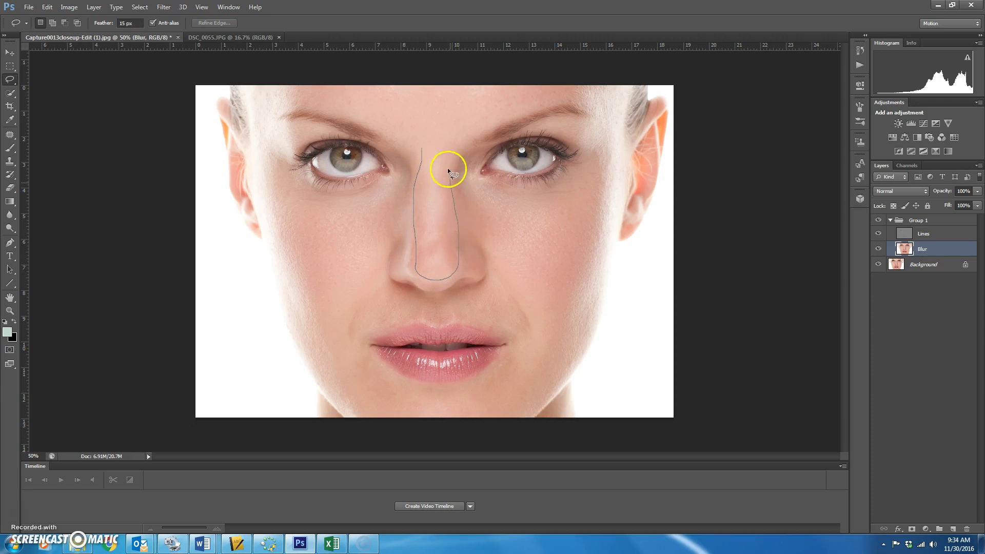
Lasso the bridge of the nose, smooth it with a 20.9 pixel Gaussian Blur and deselect it
{"action": "left_click_drag", "start_coordinate": [419, 155], "coordinate": [429, 164]}
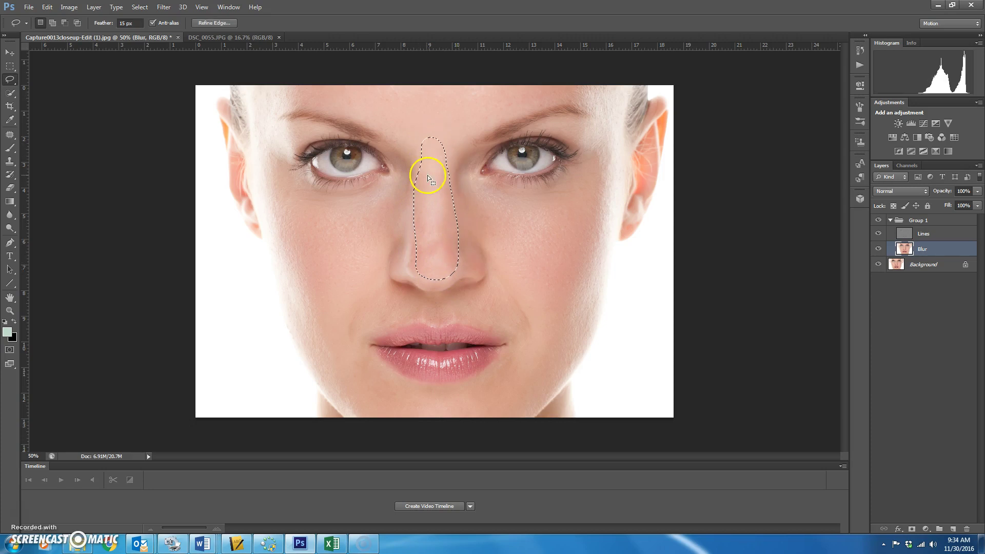
{"action": "left_click", "coordinate": [163, 7]}
{"action": "mouse_move", "coordinate": [257, 111]}
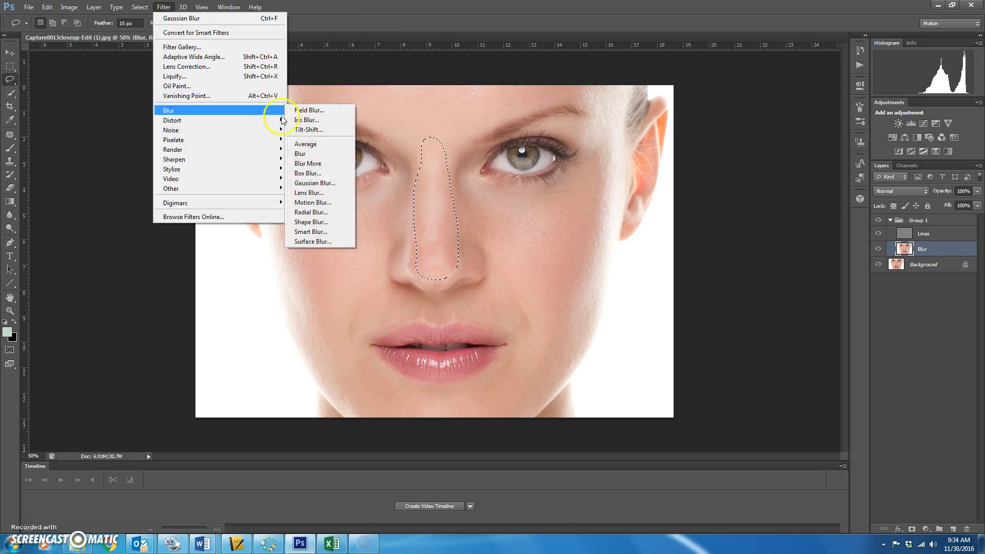
{"action": "left_click", "coordinate": [318, 184]}
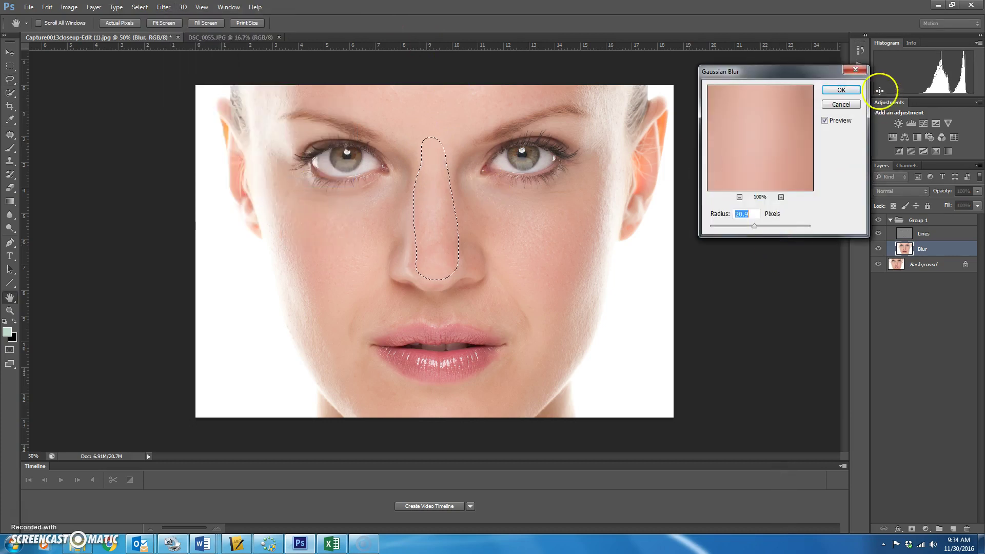
{"action": "left_click", "coordinate": [843, 90]}
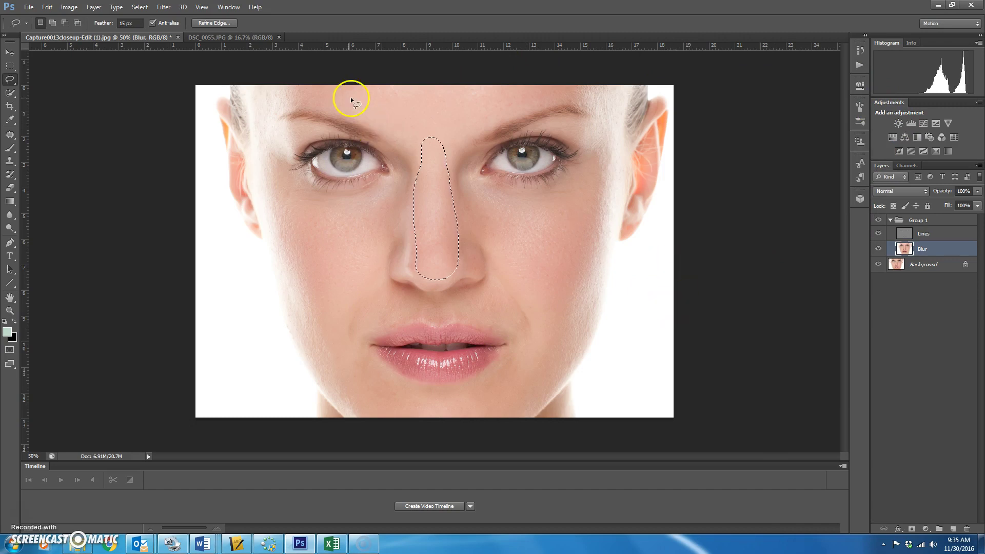
{"action": "left_click", "coordinate": [407, 102]}
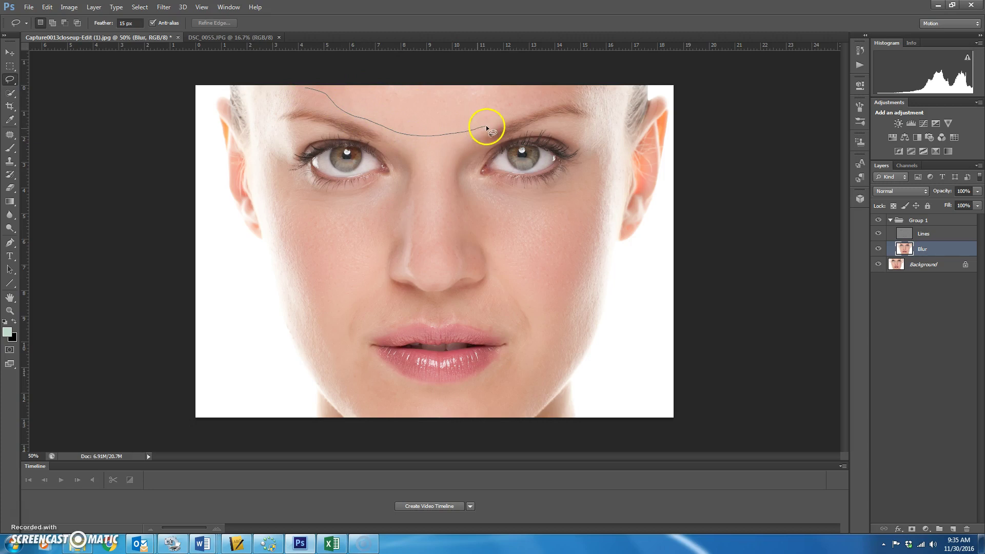
Lasso the forehead above and between the eyebrows, smooth it with a 12.7 pixel Gaussian Blur and deselect it
{"action": "mouse_move", "coordinate": [524, 117]}
{"action": "left_mouse_down"}
{"action": "mouse_move", "coordinate": [522, 91]}
{"action": "mouse_move", "coordinate": [490, 76]}
{"action": "mouse_move", "coordinate": [328, 81]}
{"action": "mouse_move", "coordinate": [307, 90]}
{"action": "mouse_move", "coordinate": [336, 92]}
{"action": "left_mouse_up"}
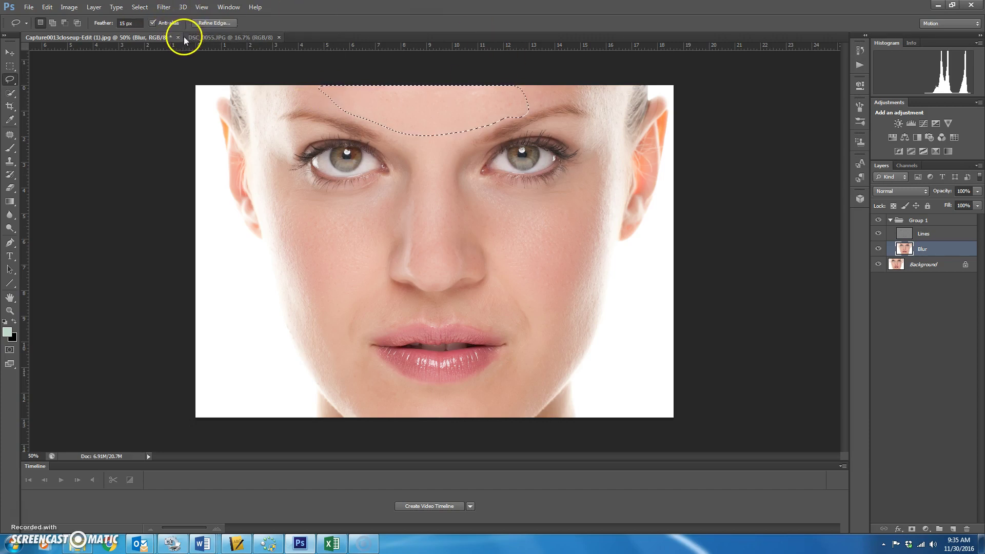
{"action": "left_click", "coordinate": [161, 7]}
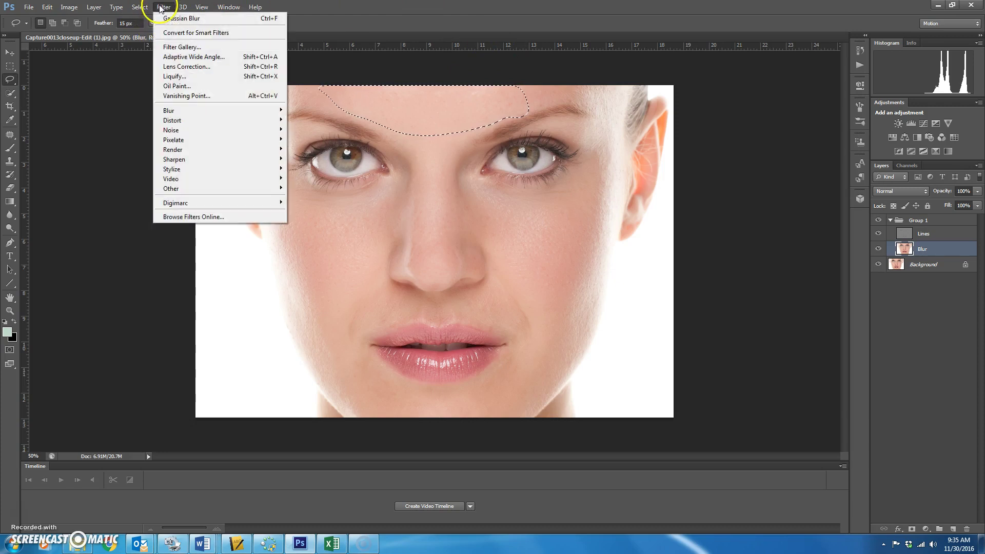
{"action": "mouse_move", "coordinate": [193, 110]}
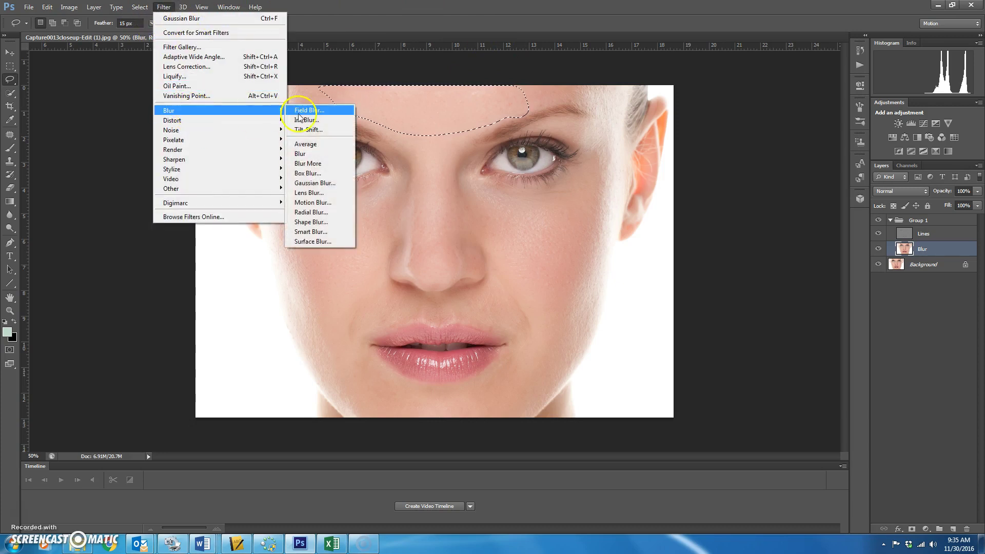
{"action": "left_click", "coordinate": [329, 183]}
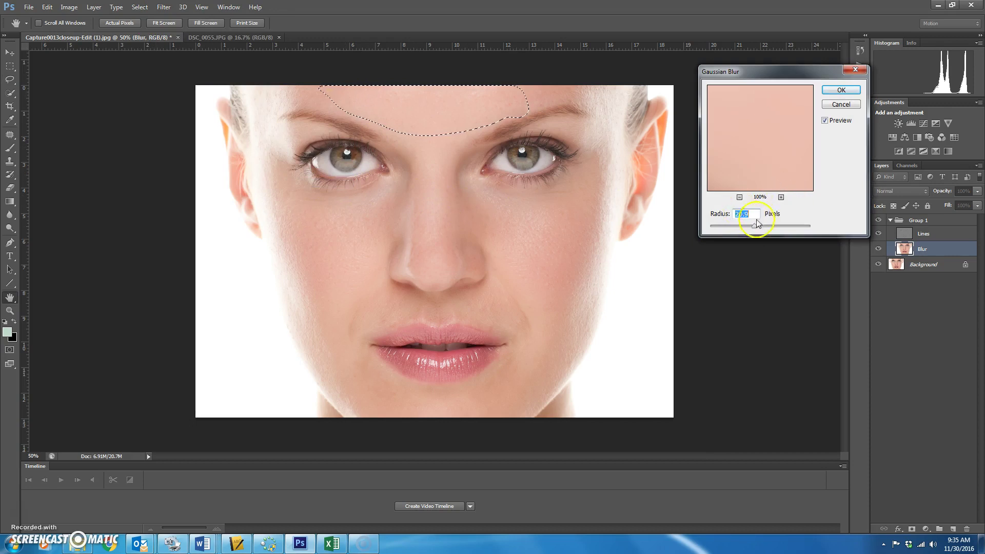
{"action": "left_click", "coordinate": [780, 226]}
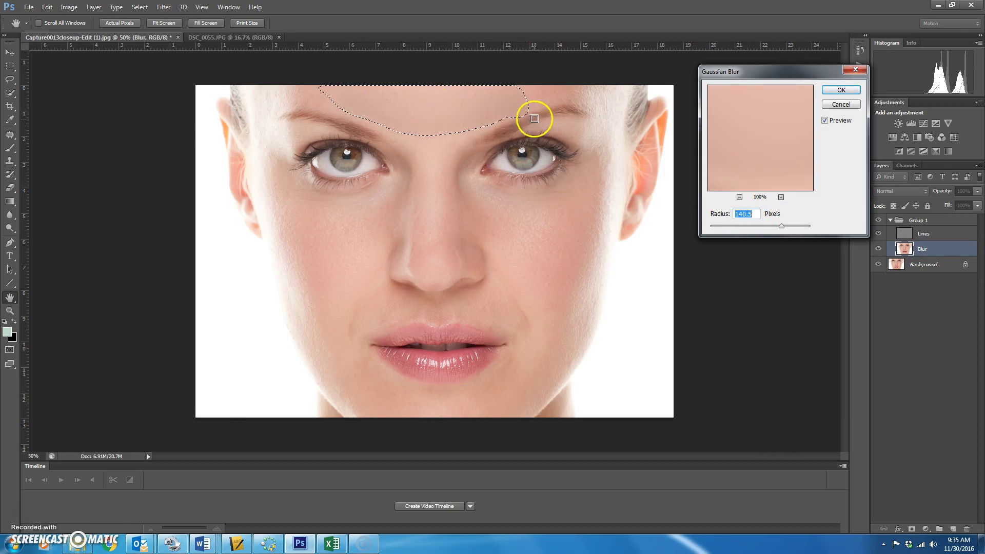
{"action": "left_click_drag", "start_coordinate": [782, 226], "coordinate": [751, 229]}
{"action": "left_click", "coordinate": [841, 91]}
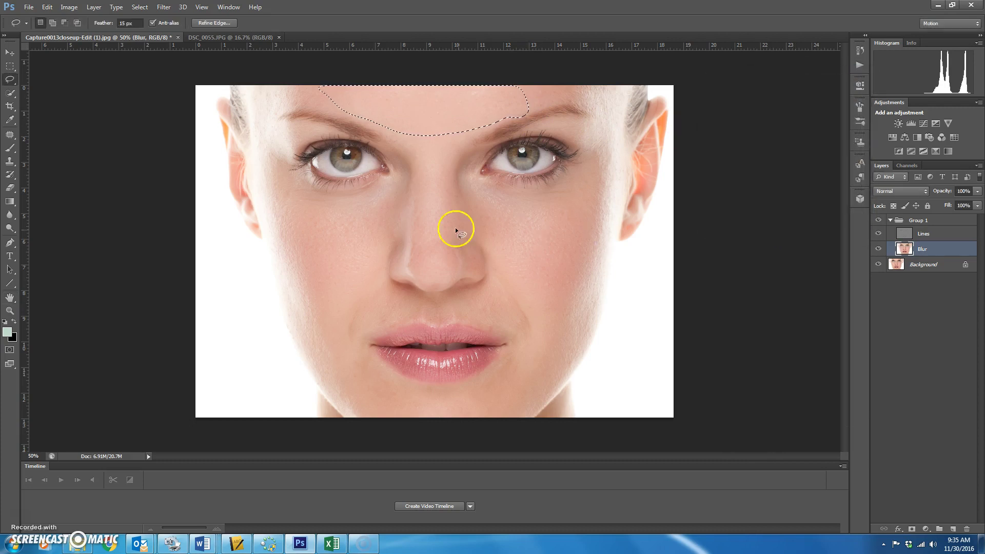
{"action": "key", "text": "ctrl+d"}
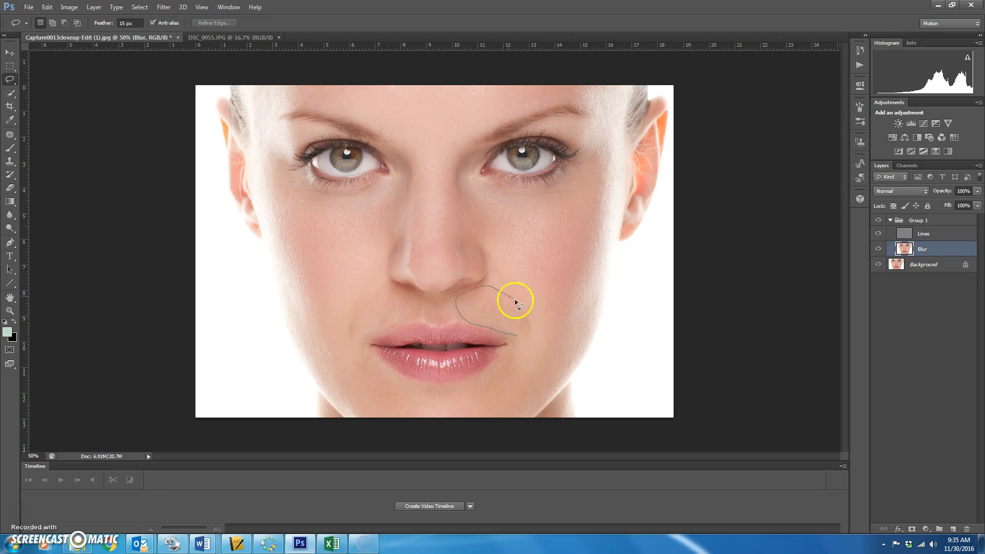
Lasso the skin between the nose and the right-hand mouth corner, apply a 12.7 pixel Gaussian Blur and deselect it
{"action": "left_click_drag", "start_coordinate": [512, 334], "coordinate": [515, 334]}
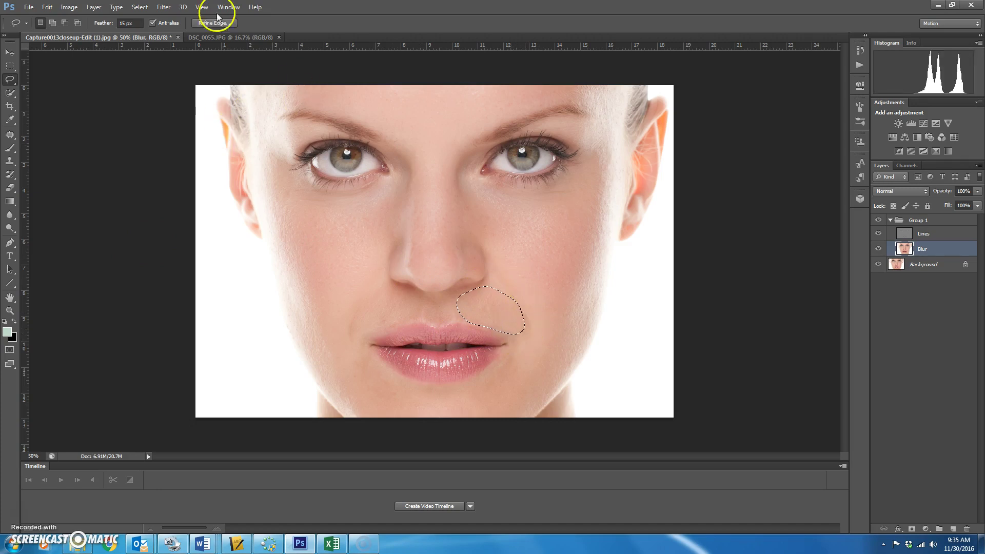
{"action": "left_click", "coordinate": [160, 9]}
{"action": "mouse_move", "coordinate": [186, 112]}
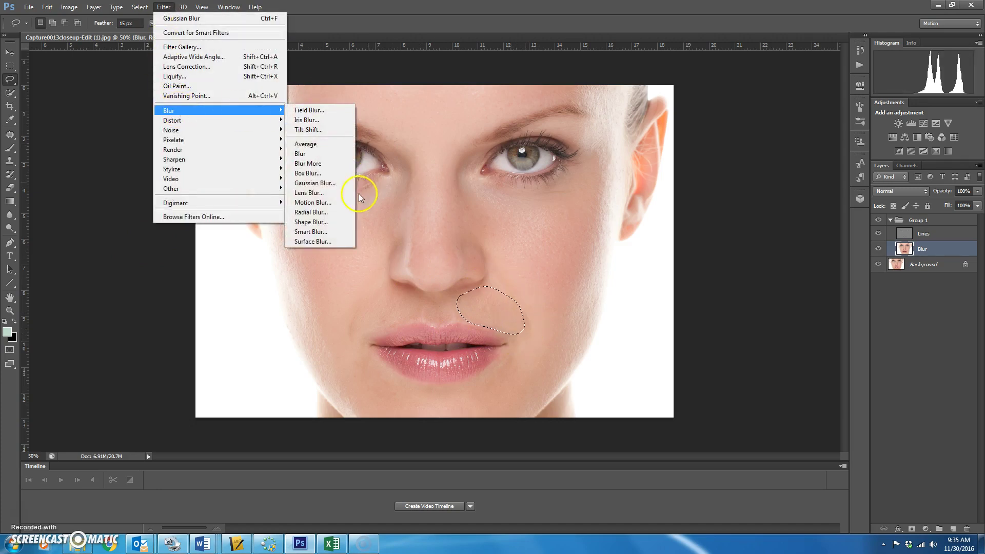
{"action": "left_click", "coordinate": [328, 188]}
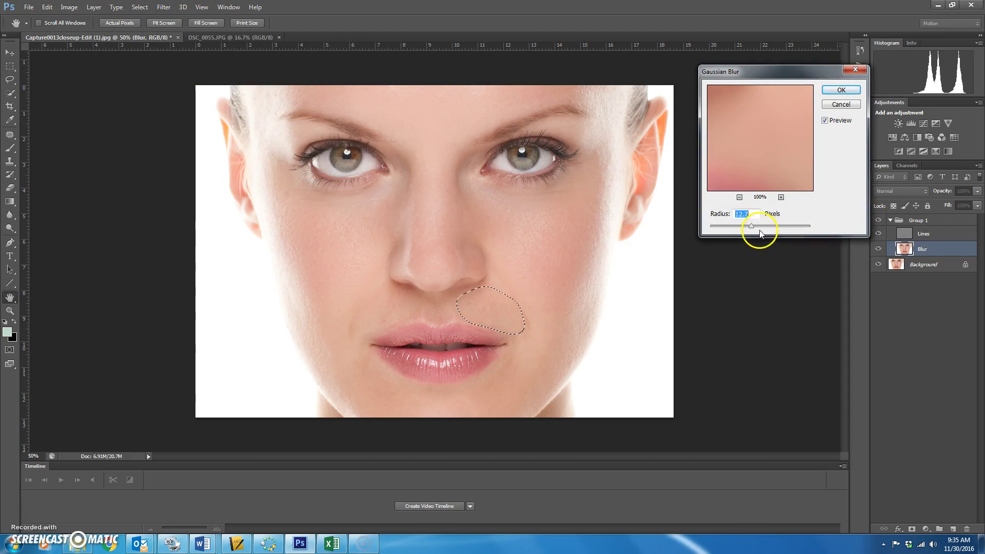
{"action": "left_click", "coordinate": [841, 89]}
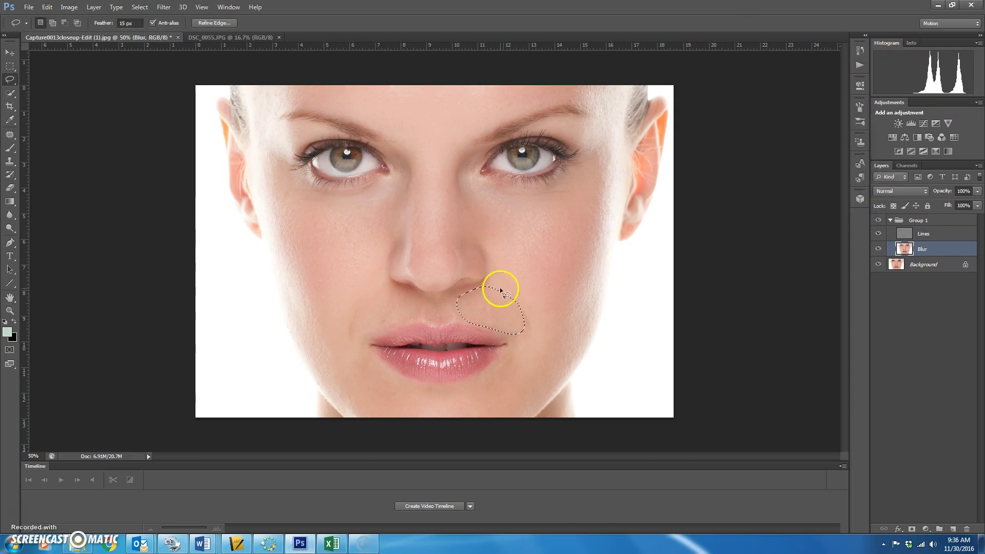
{"action": "left_click", "coordinate": [423, 310]}
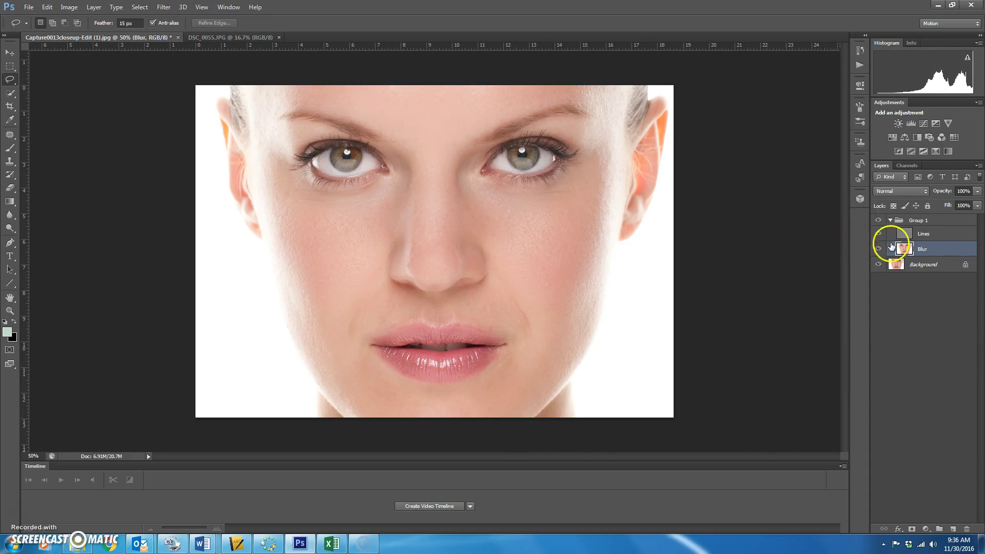
Collapse Group 1 and toggle its visibility to compare the retouched face with the original
{"action": "left_click", "coordinate": [891, 221]}
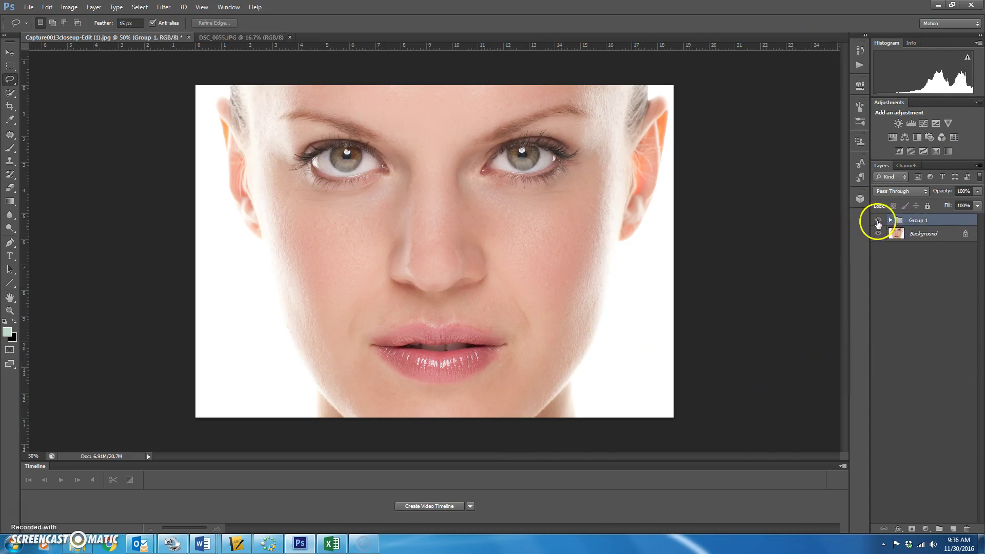
{"action": "left_click", "coordinate": [878, 221]}
{"action": "left_click", "coordinate": [878, 221]}
{"action": "left_click", "coordinate": [878, 220]}
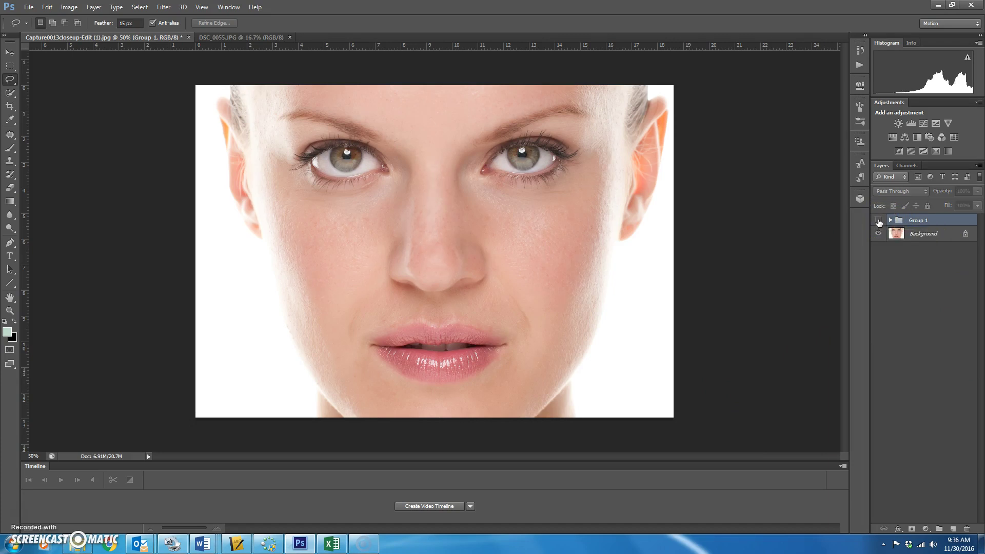
{"action": "left_click", "coordinate": [878, 221]}
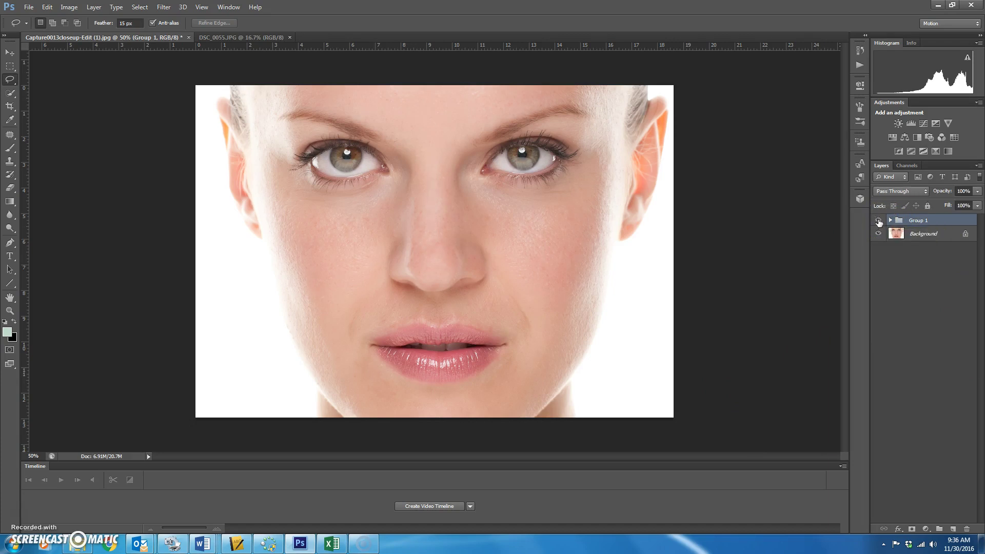
{"action": "left_click", "coordinate": [878, 220]}
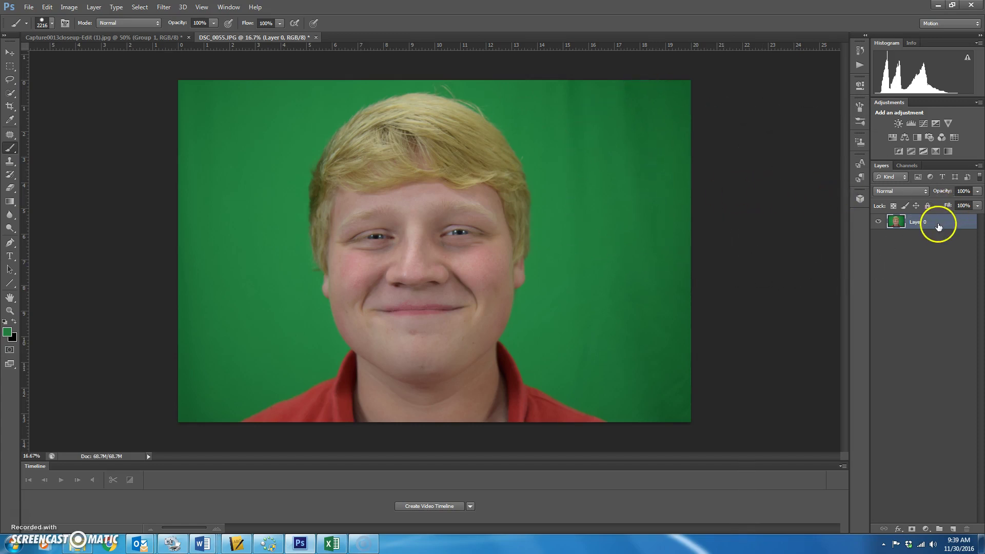
Select the green background with Color Range by sampling the green beside the head at a Fuzziness of 143
{"action": "left_click", "coordinate": [163, 7]}
{"action": "mouse_move", "coordinate": [138, 9]}
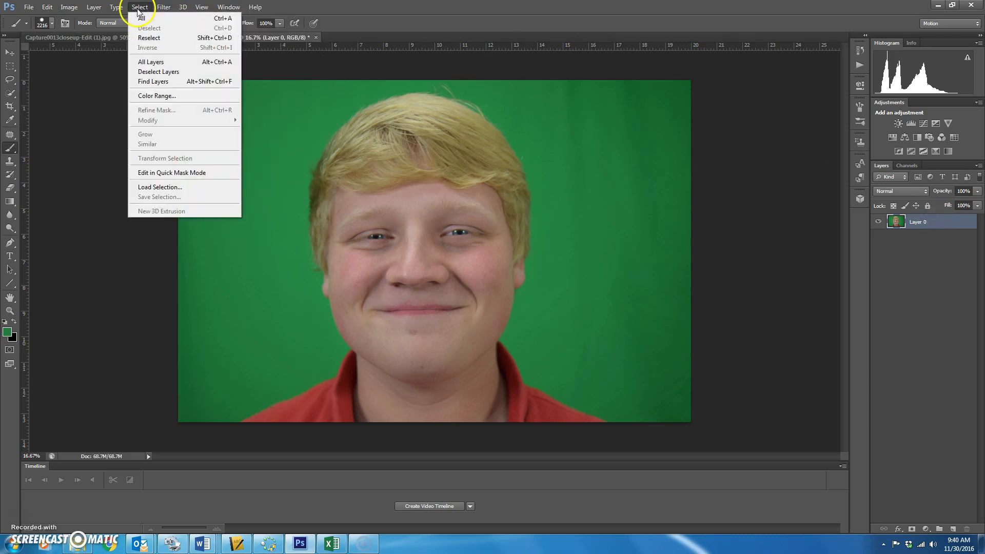
{"action": "left_click", "coordinate": [154, 96]}
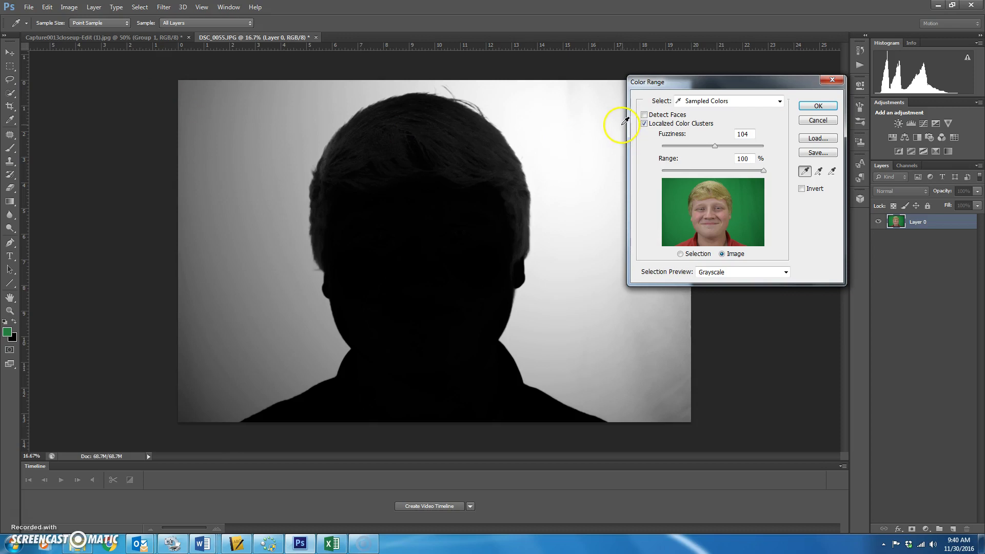
{"action": "left_click", "coordinate": [579, 130]}
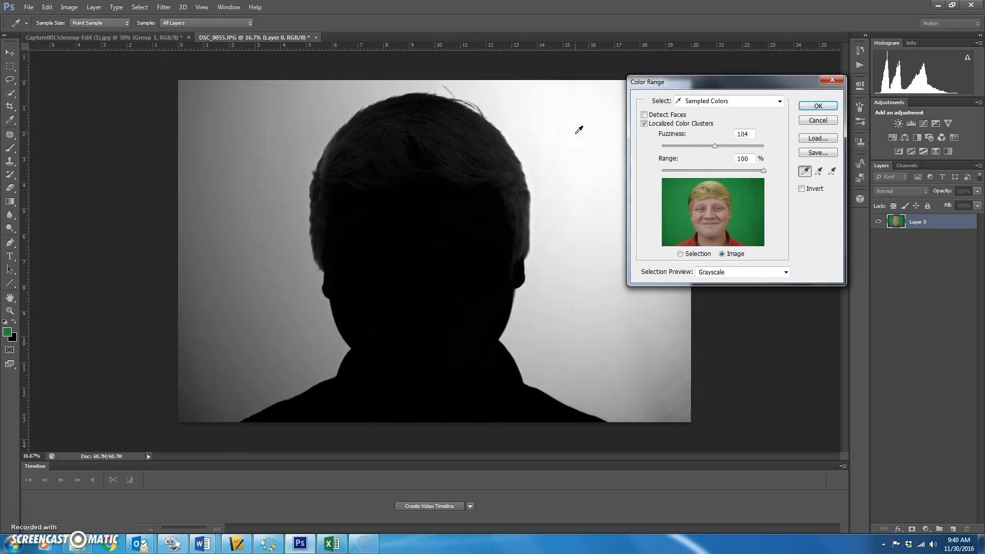
{"action": "left_click", "coordinate": [568, 135]}
{"action": "left_click_drag", "start_coordinate": [717, 149], "coordinate": [740, 149]}
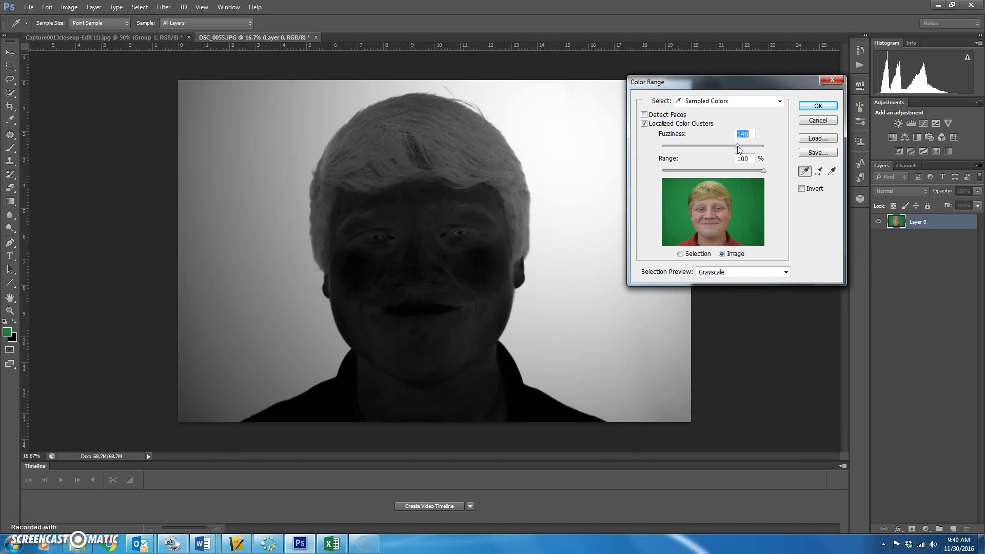
{"action": "left_click", "coordinate": [820, 107]}
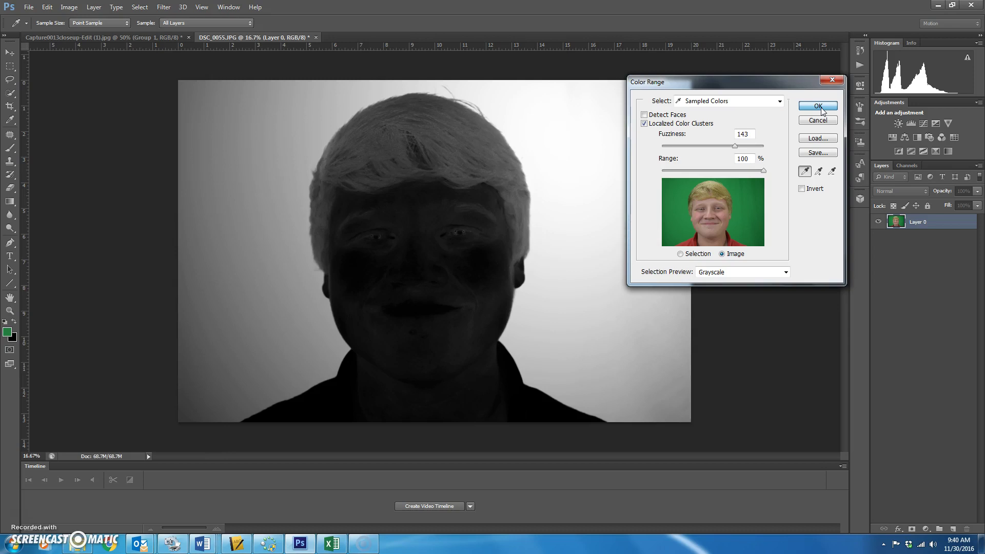
{"action": "left_click", "coordinate": [819, 106]}
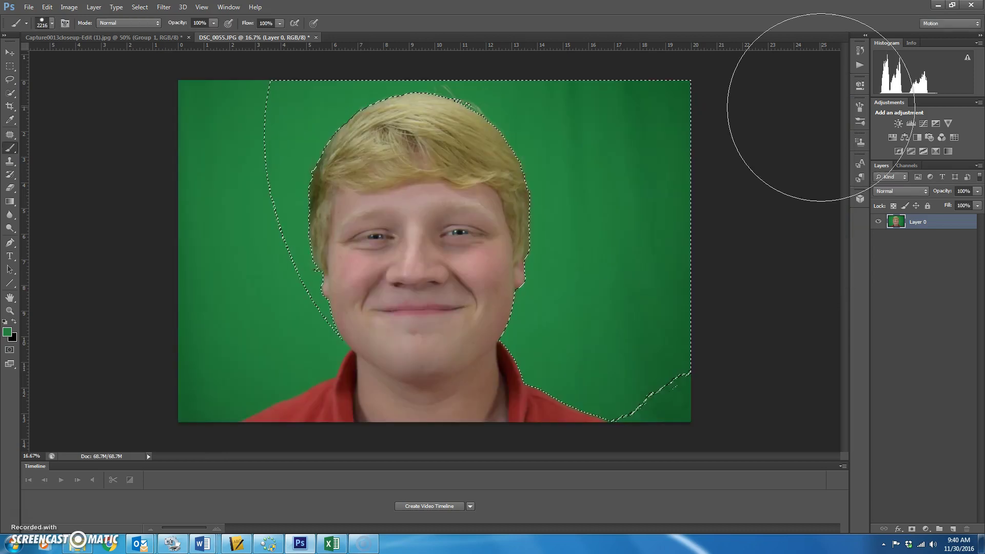
{"action": "left_click_drag", "start_coordinate": [533, 145], "coordinate": [330, 265]}
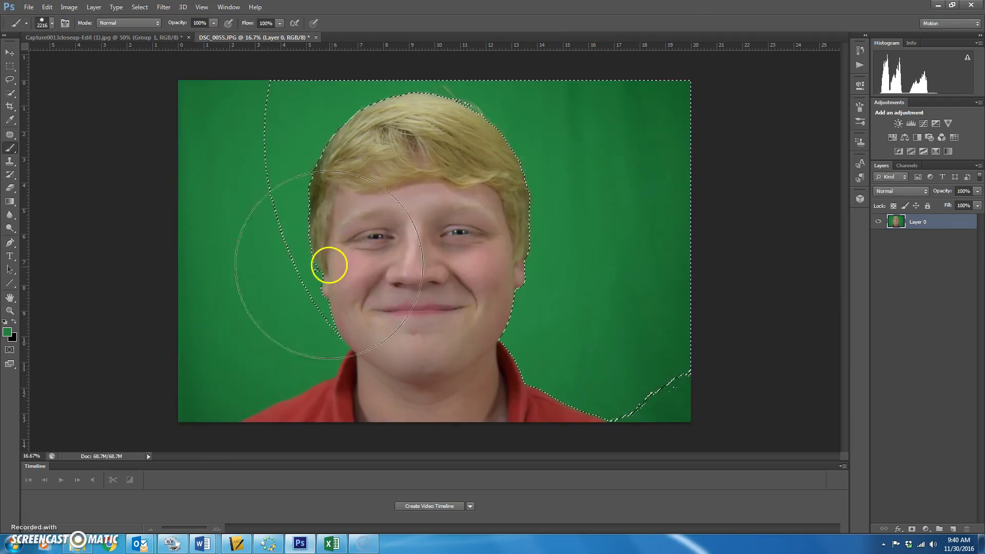
Add a layer mask to Layer 0 from the selection and invert the mask to reveal the person
{"action": "left_click", "coordinate": [912, 529]}
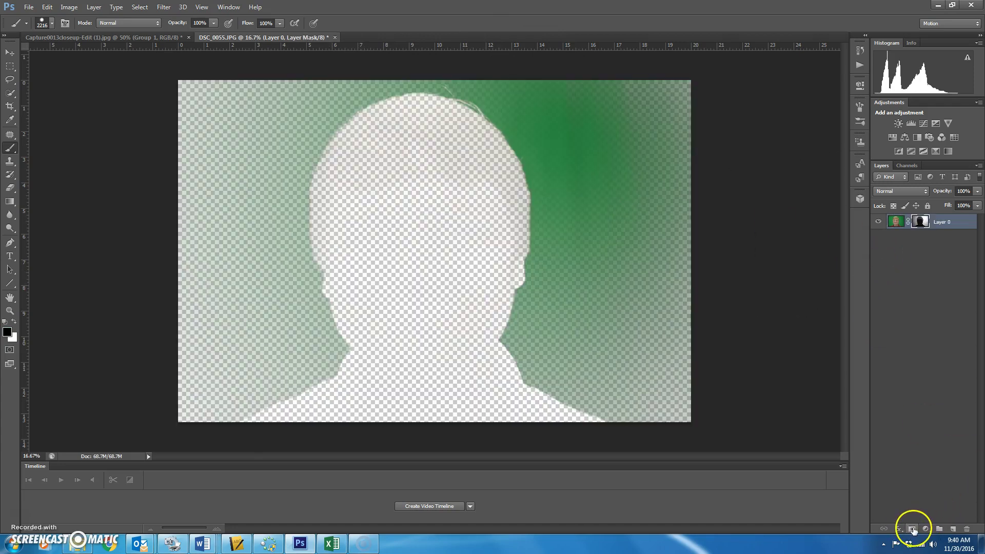
{"action": "left_click", "coordinate": [913, 221]}
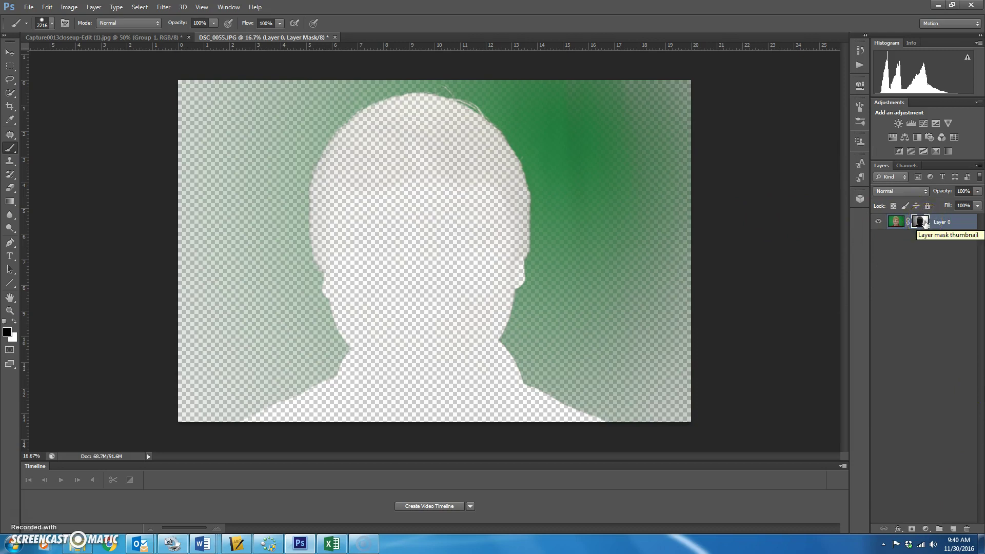
{"action": "key", "text": "ctrl+i"}
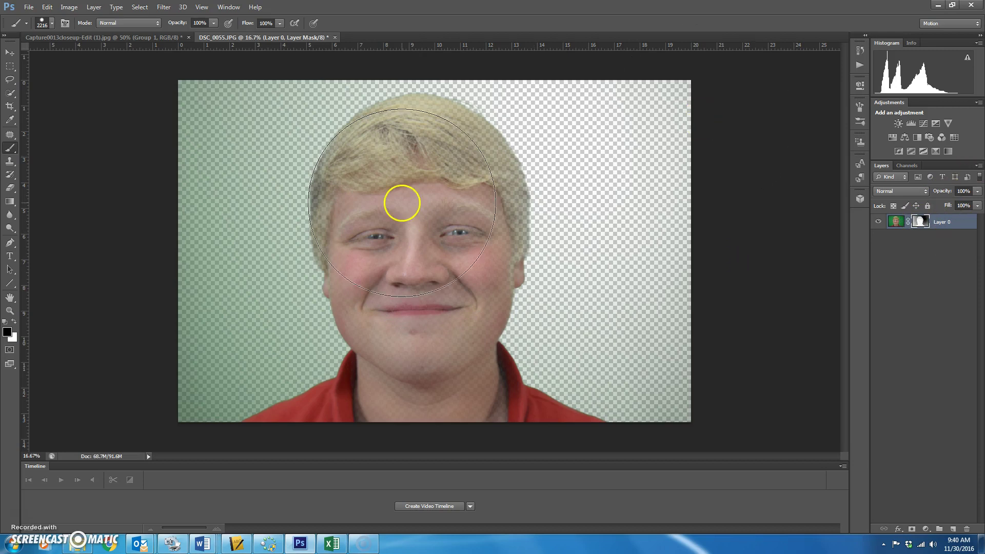
Paint the face and hair solid on the mask with a soft white 453 px brush
{"action": "left_click", "coordinate": [14, 321]}
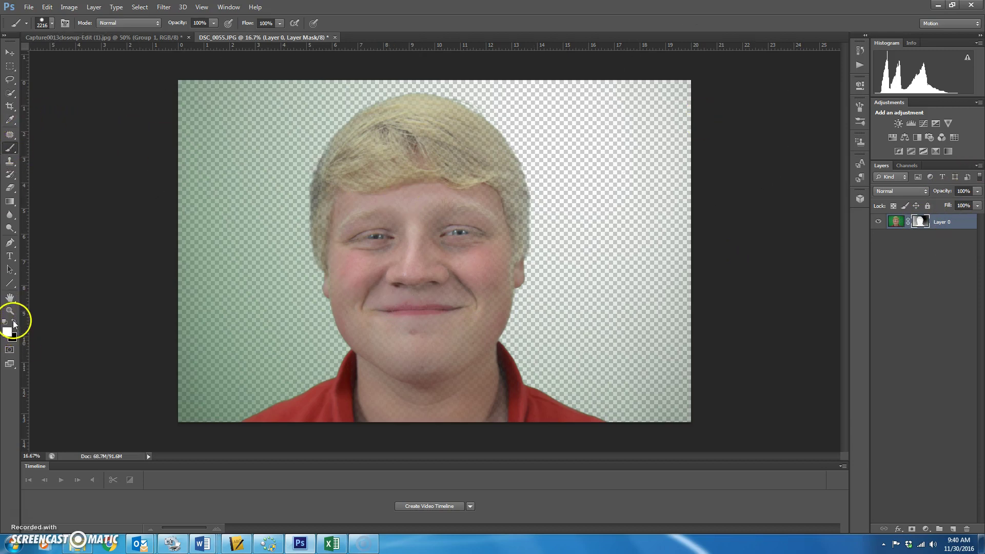
{"action": "left_click", "coordinate": [53, 24]}
{"action": "left_click", "coordinate": [86, 102]}
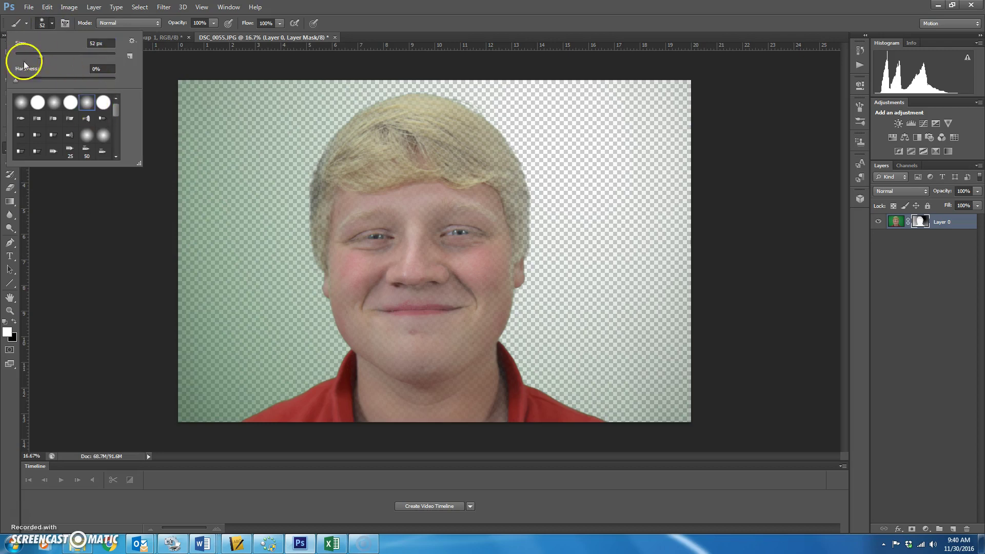
{"action": "left_click", "coordinate": [34, 54]}
{"action": "left_click_drag", "start_coordinate": [34, 55], "coordinate": [100, 58]}
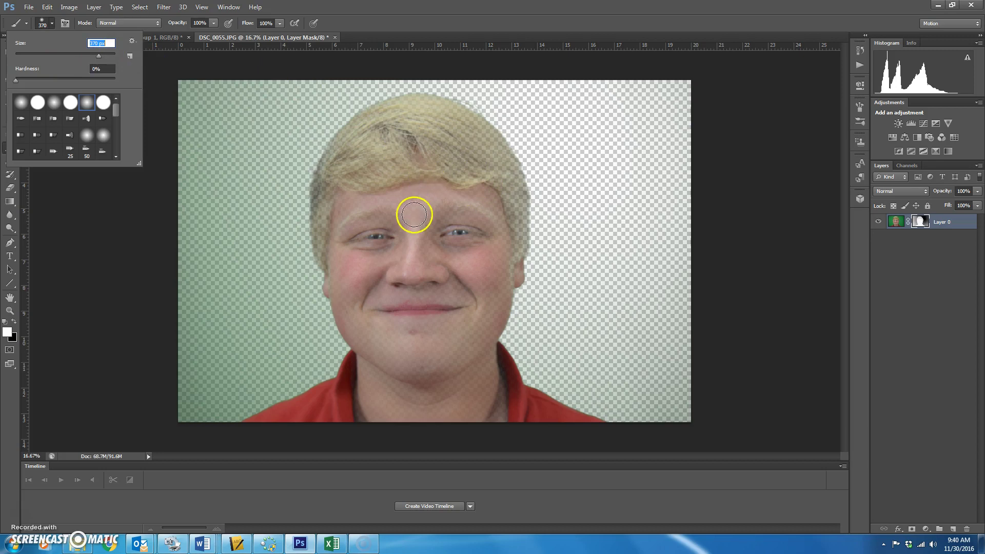
{"action": "left_click", "coordinate": [106, 54]}
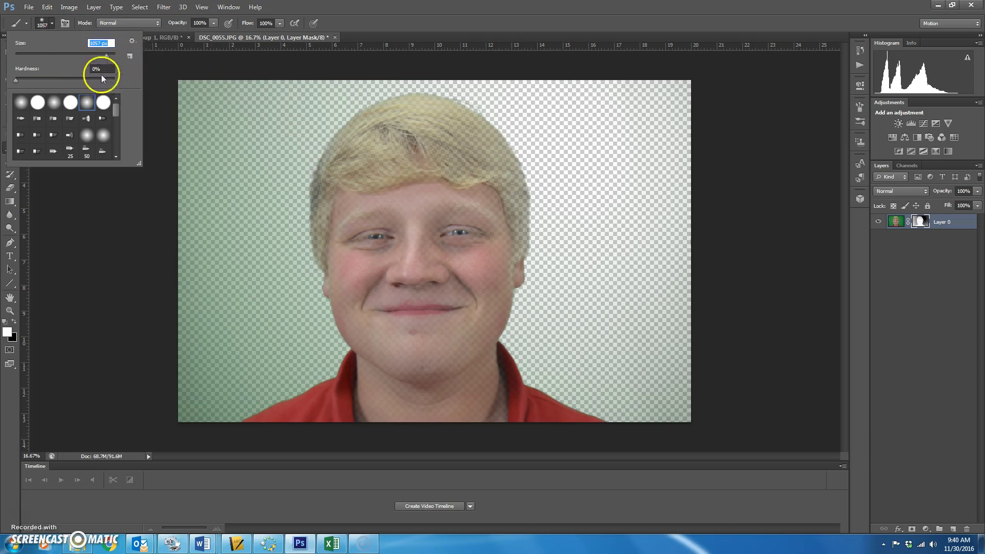
{"action": "left_click", "coordinate": [102, 54]}
{"action": "left_click", "coordinate": [462, 246]}
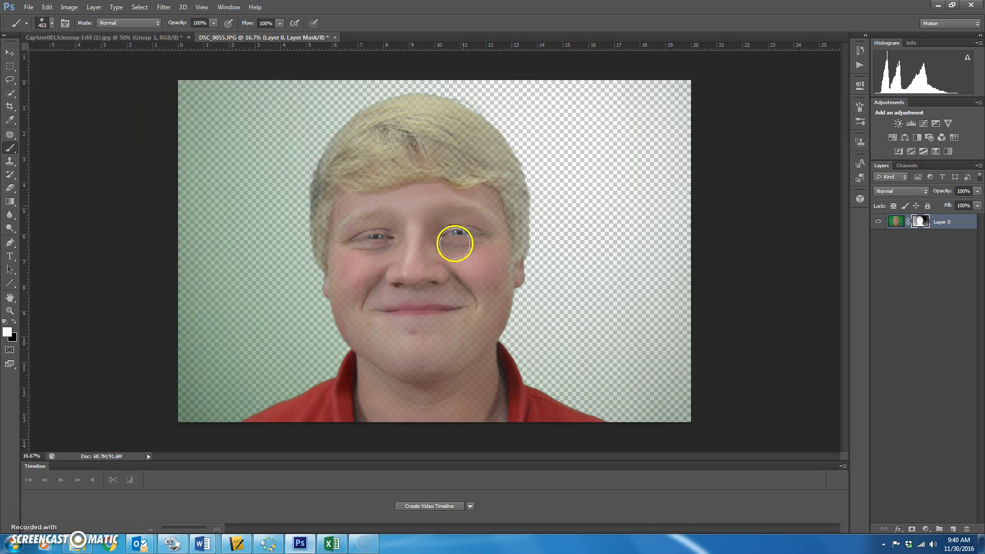
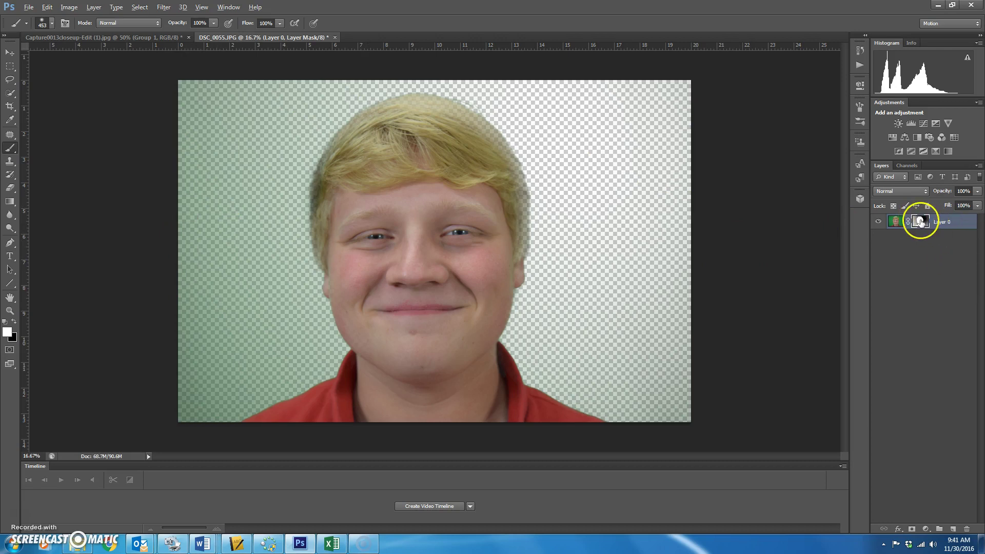
Display Layer 0's mask on its own, load it as a selection and invert the selection
{"action": "left_click", "coordinate": [921, 221], "text": "alt"}
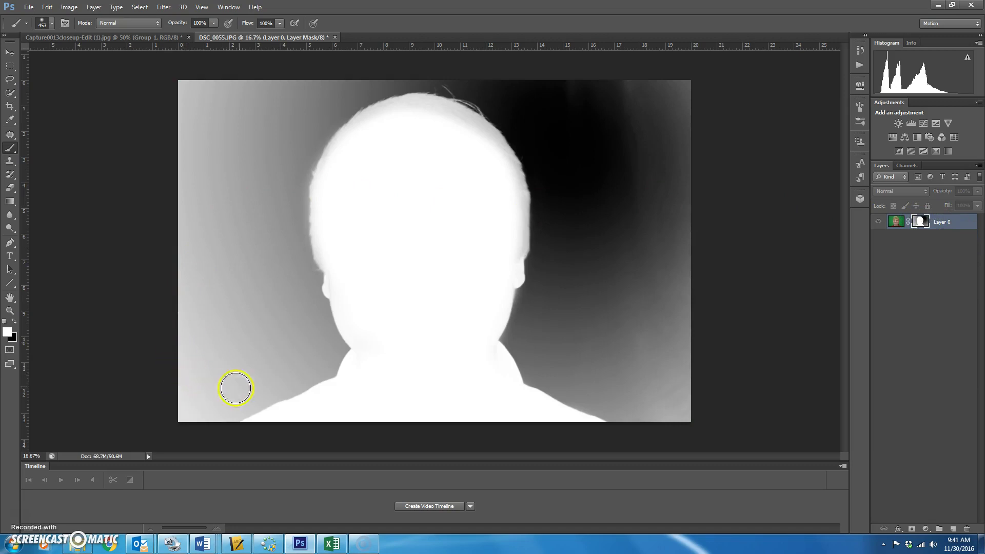
{"action": "right_click", "coordinate": [673, 281]}
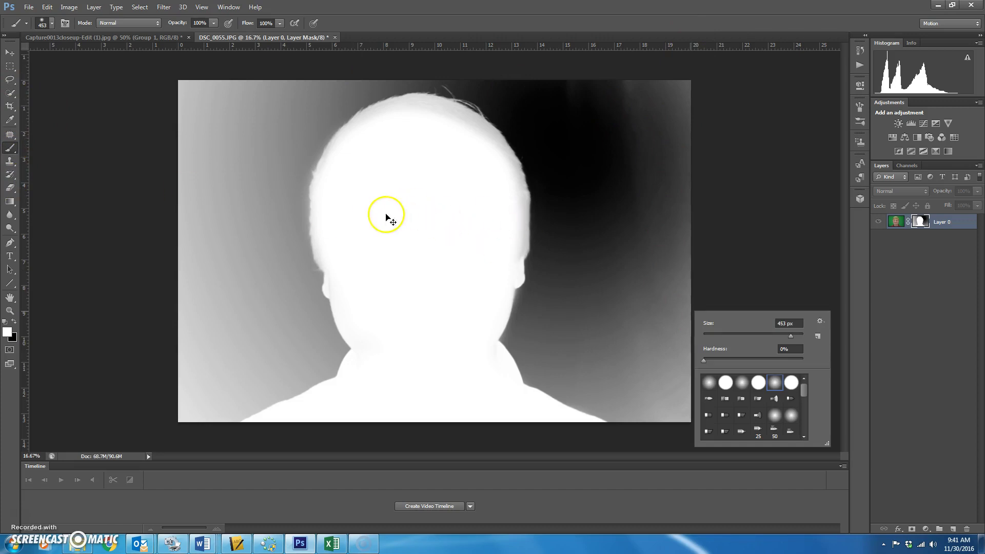
{"action": "left_click", "coordinate": [920, 221]}
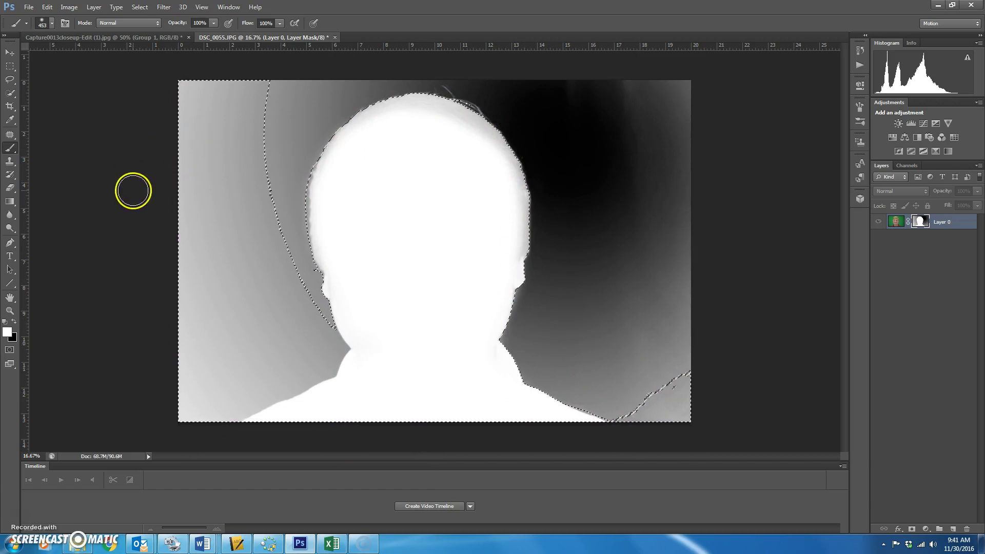
{"action": "left_click", "coordinate": [141, 7]}
{"action": "left_click", "coordinate": [151, 48]}
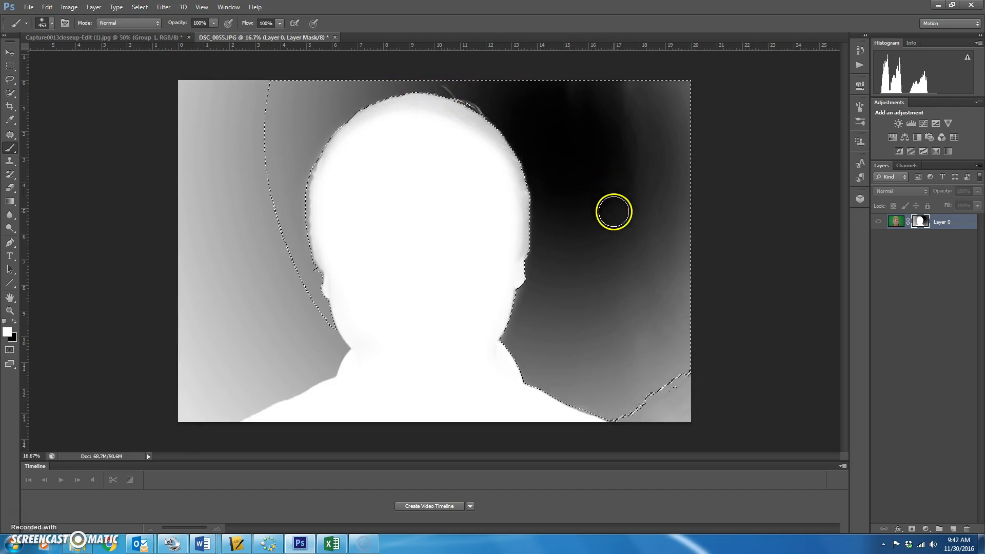
Paint the selected background area around the head black on the mask, switching from a soft to a hard 453 px brush
{"action": "left_click", "coordinate": [13, 321]}
{"action": "left_click_drag", "start_coordinate": [253, 128], "coordinate": [234, 105]}
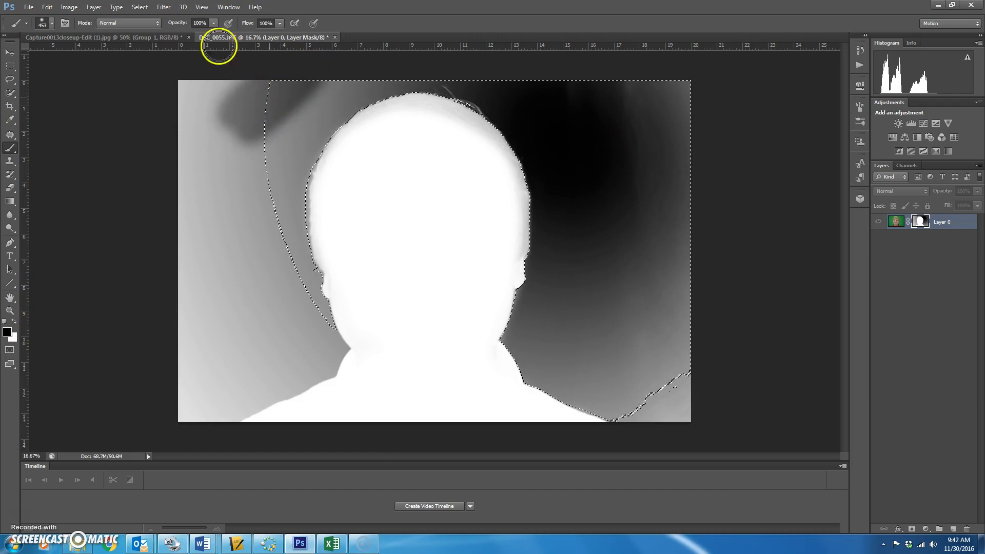
{"action": "left_click", "coordinate": [52, 23]}
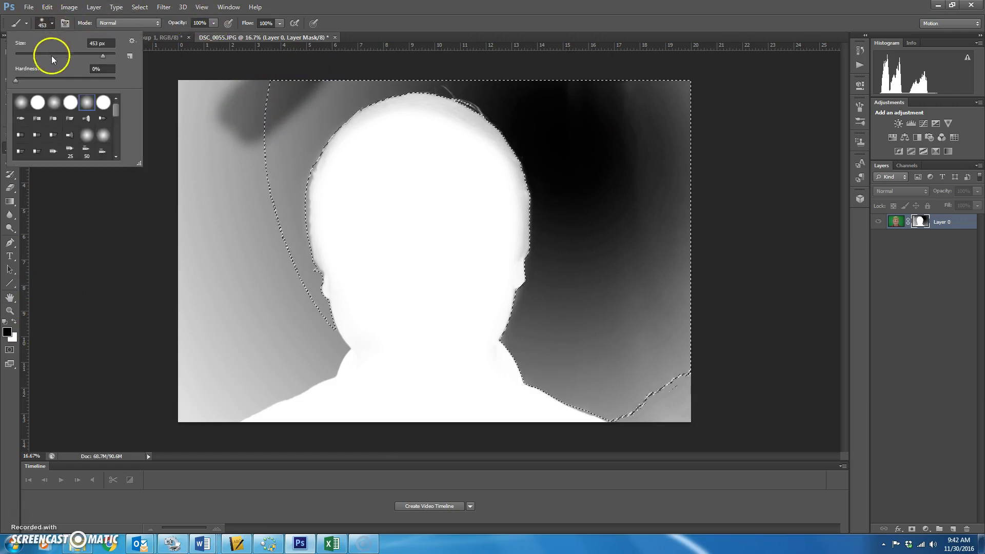
{"action": "left_click", "coordinate": [290, 99]}
{"action": "mouse_move", "coordinate": [217, 148]}
{"action": "left_mouse_down"}
{"action": "mouse_move", "coordinate": [237, 109]}
{"action": "mouse_move", "coordinate": [281, 119]}
{"action": "left_mouse_up"}
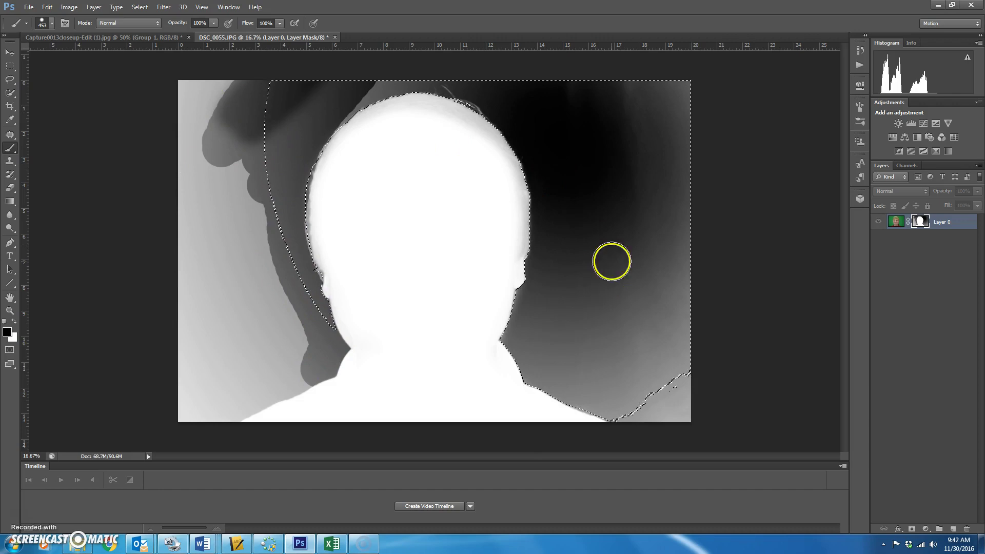
{"action": "mouse_move", "coordinate": [664, 95]}
{"action": "left_mouse_down"}
{"action": "mouse_move", "coordinate": [697, 310]}
{"action": "mouse_move", "coordinate": [700, 217]}
{"action": "mouse_move", "coordinate": [649, 261]}
{"action": "mouse_move", "coordinate": [638, 103]}
{"action": "mouse_move", "coordinate": [671, 97]}
{"action": "mouse_move", "coordinate": [663, 393]}
{"action": "mouse_move", "coordinate": [673, 345]}
{"action": "mouse_move", "coordinate": [697, 409]}
{"action": "mouse_move", "coordinate": [683, 338]}
{"action": "mouse_move", "coordinate": [680, 399]}
{"action": "mouse_move", "coordinate": [659, 255]}
{"action": "mouse_move", "coordinate": [660, 304]}
{"action": "mouse_move", "coordinate": [674, 306]}
{"action": "mouse_move", "coordinate": [624, 401]}
{"action": "mouse_move", "coordinate": [565, 385]}
{"action": "mouse_move", "coordinate": [523, 350]}
{"action": "mouse_move", "coordinate": [548, 174]}
{"action": "mouse_move", "coordinate": [510, 99]}
{"action": "mouse_move", "coordinate": [480, 81]}
{"action": "mouse_move", "coordinate": [436, 80]}
{"action": "mouse_move", "coordinate": [385, 89]}
{"action": "mouse_move", "coordinate": [349, 115]}
{"action": "mouse_move", "coordinate": [367, 102]}
{"action": "mouse_move", "coordinate": [477, 91]}
{"action": "mouse_move", "coordinate": [615, 138]}
{"action": "mouse_move", "coordinate": [463, 123]}
{"action": "mouse_move", "coordinate": [544, 82]}
{"action": "mouse_move", "coordinate": [517, 125]}
{"action": "mouse_move", "coordinate": [564, 171]}
{"action": "mouse_move", "coordinate": [638, 171]}
{"action": "mouse_move", "coordinate": [570, 244]}
{"action": "mouse_move", "coordinate": [588, 282]}
{"action": "mouse_move", "coordinate": [568, 338]}
{"action": "mouse_move", "coordinate": [576, 369]}
{"action": "mouse_move", "coordinate": [574, 278]}
{"action": "mouse_move", "coordinate": [524, 277]}
{"action": "mouse_move", "coordinate": [655, 418]}
{"action": "left_mouse_up"}
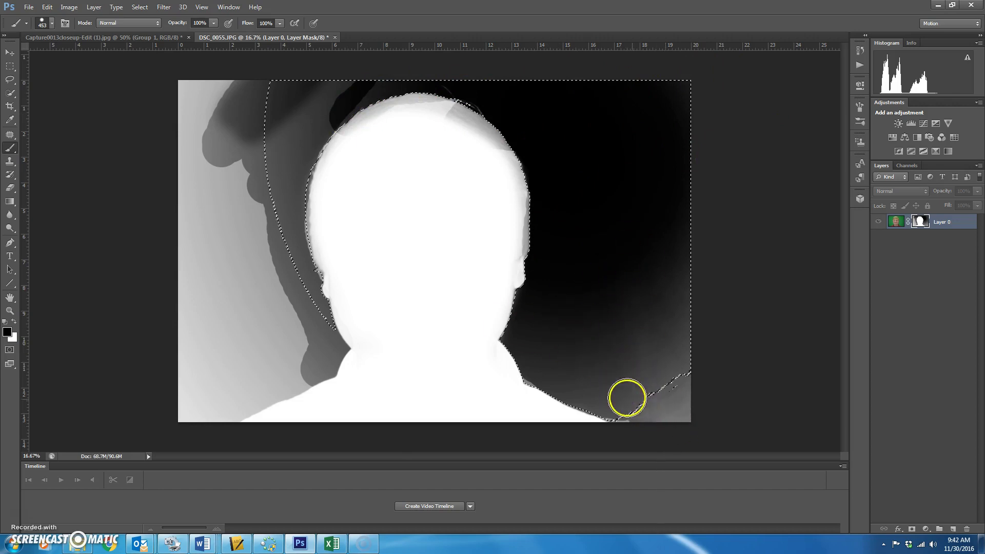
{"action": "mouse_move", "coordinate": [443, 75]}
{"action": "left_mouse_down"}
{"action": "mouse_move", "coordinate": [323, 94]}
{"action": "mouse_move", "coordinate": [343, 79]}
{"action": "mouse_move", "coordinate": [305, 97]}
{"action": "left_mouse_up"}
{"action": "mouse_move", "coordinate": [230, 111]}
{"action": "left_mouse_down"}
{"action": "mouse_move", "coordinate": [243, 96]}
{"action": "mouse_move", "coordinate": [261, 129]}
{"action": "left_mouse_up"}
Deselect, paint the remaining gray background on both sides of the figure black, and return to the normal image view
{"action": "key", "text": "ctrl+d"}
{"action": "mouse_move", "coordinate": [251, 84]}
{"action": "left_mouse_down"}
{"action": "mouse_move", "coordinate": [237, 198]}
{"action": "mouse_move", "coordinate": [191, 151]}
{"action": "mouse_move", "coordinate": [185, 156]}
{"action": "mouse_move", "coordinate": [201, 127]}
{"action": "mouse_move", "coordinate": [208, 70]}
{"action": "mouse_move", "coordinate": [217, 148]}
{"action": "mouse_move", "coordinate": [198, 297]}
{"action": "mouse_move", "coordinate": [178, 291]}
{"action": "mouse_move", "coordinate": [255, 146]}
{"action": "mouse_move", "coordinate": [247, 194]}
{"action": "mouse_move", "coordinate": [304, 81]}
{"action": "mouse_move", "coordinate": [265, 196]}
{"action": "mouse_move", "coordinate": [315, 109]}
{"action": "mouse_move", "coordinate": [374, 71]}
{"action": "mouse_move", "coordinate": [314, 88]}
{"action": "mouse_move", "coordinate": [298, 132]}
{"action": "mouse_move", "coordinate": [327, 114]}
{"action": "mouse_move", "coordinate": [328, 105]}
{"action": "mouse_move", "coordinate": [298, 136]}
{"action": "mouse_move", "coordinate": [279, 212]}
{"action": "mouse_move", "coordinate": [319, 352]}
{"action": "mouse_move", "coordinate": [210, 400]}
{"action": "mouse_move", "coordinate": [180, 425]}
{"action": "mouse_move", "coordinate": [236, 265]}
{"action": "mouse_move", "coordinate": [193, 400]}
{"action": "mouse_move", "coordinate": [232, 210]}
{"action": "mouse_move", "coordinate": [247, 200]}
{"action": "mouse_move", "coordinate": [298, 303]}
{"action": "mouse_move", "coordinate": [272, 358]}
{"action": "mouse_move", "coordinate": [302, 345]}
{"action": "mouse_move", "coordinate": [311, 353]}
{"action": "mouse_move", "coordinate": [283, 380]}
{"action": "mouse_move", "coordinate": [199, 410]}
{"action": "left_mouse_up"}
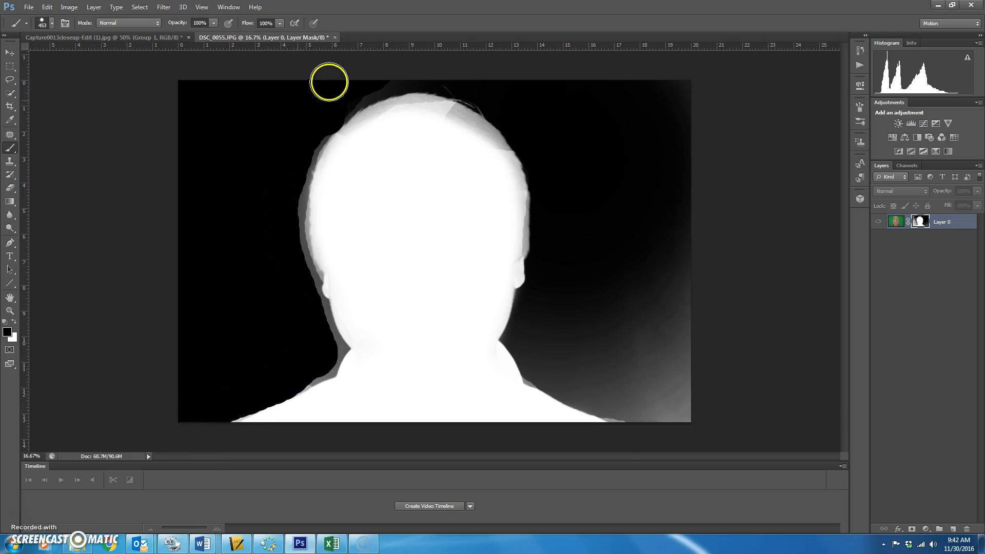
{"action": "mouse_move", "coordinate": [626, 280]}
{"action": "left_mouse_down"}
{"action": "mouse_move", "coordinate": [689, 385]}
{"action": "mouse_move", "coordinate": [696, 409]}
{"action": "left_mouse_up"}
{"action": "mouse_move", "coordinate": [613, 163]}
{"action": "left_mouse_down"}
{"action": "mouse_move", "coordinate": [675, 356]}
{"action": "mouse_move", "coordinate": [702, 362]}
{"action": "mouse_move", "coordinate": [676, 155]}
{"action": "mouse_move", "coordinate": [684, 411]}
{"action": "mouse_move", "coordinate": [569, 378]}
{"action": "mouse_move", "coordinate": [590, 340]}
{"action": "mouse_move", "coordinate": [624, 361]}
{"action": "mouse_move", "coordinate": [603, 360]}
{"action": "mouse_move", "coordinate": [656, 380]}
{"action": "mouse_move", "coordinate": [597, 265]}
{"action": "mouse_move", "coordinate": [673, 306]}
{"action": "mouse_move", "coordinate": [598, 268]}
{"action": "mouse_move", "coordinate": [591, 308]}
{"action": "mouse_move", "coordinate": [527, 332]}
{"action": "mouse_move", "coordinate": [535, 351]}
{"action": "mouse_move", "coordinate": [585, 371]}
{"action": "left_mouse_up"}
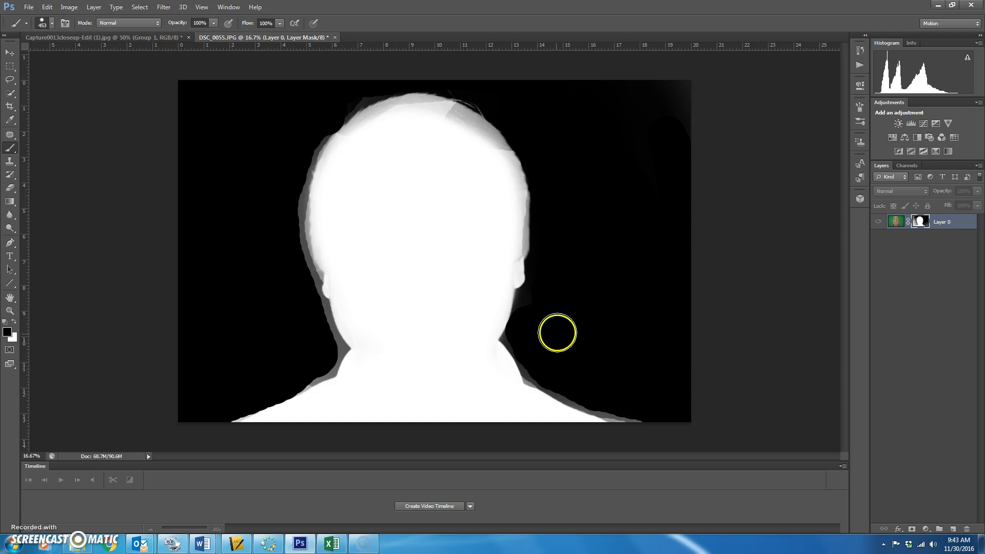
{"action": "left_click_drag", "start_coordinate": [700, 140], "coordinate": [666, 115]}
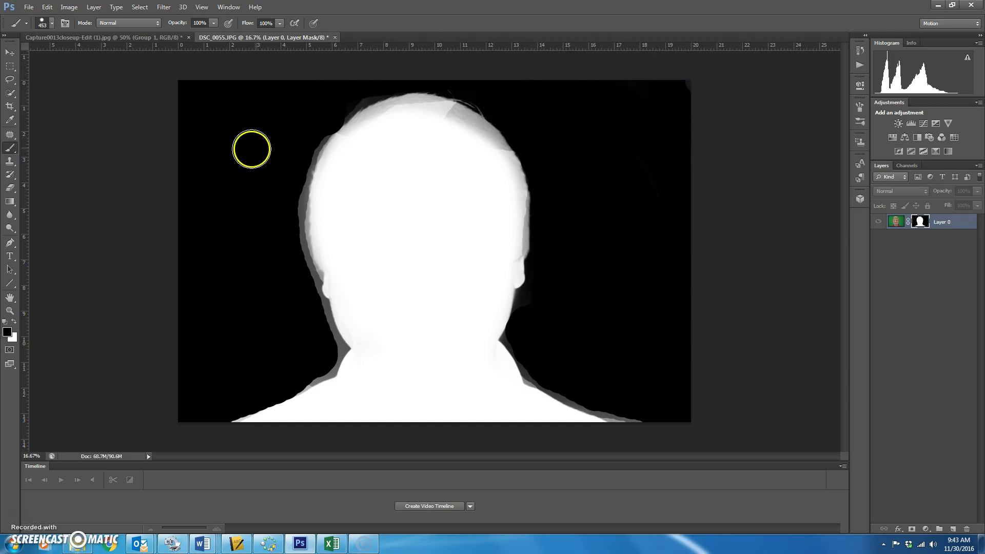
{"action": "left_click", "coordinate": [921, 224], "text": "alt"}
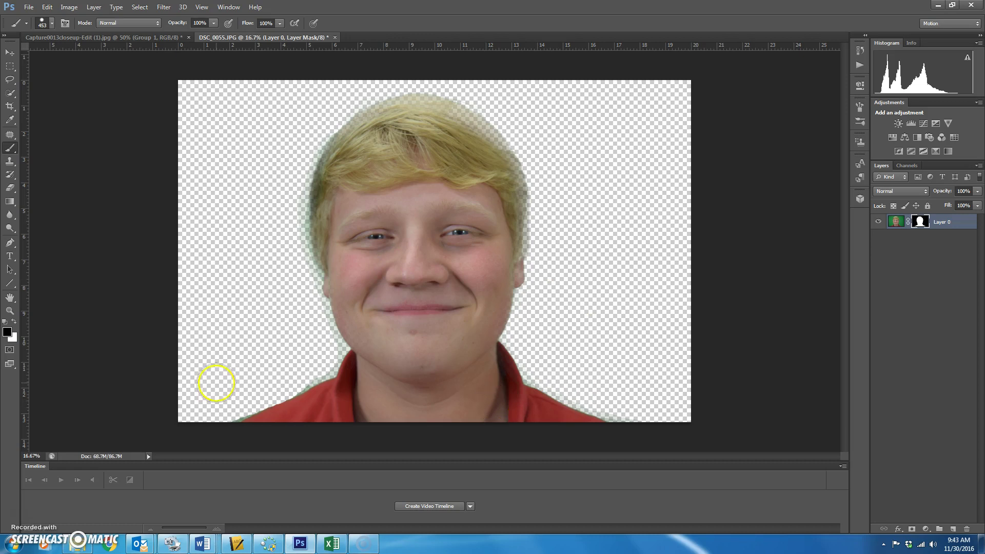
Mask out the green fringe along the left-hand shoulder and collar with a hard black 44 px brush
{"action": "left_click", "coordinate": [13, 336]}
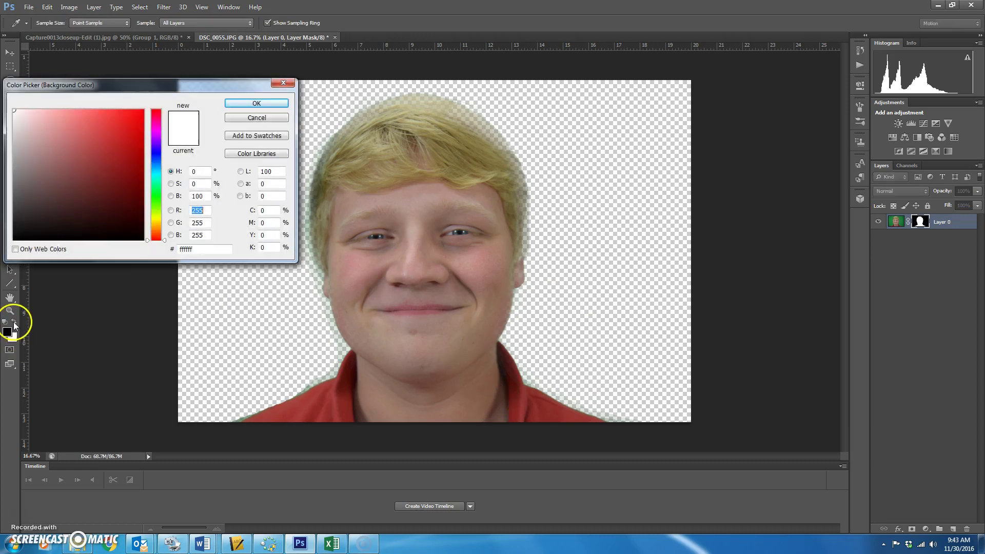
{"action": "left_click", "coordinate": [257, 118]}
{"action": "left_click", "coordinate": [10, 311]}
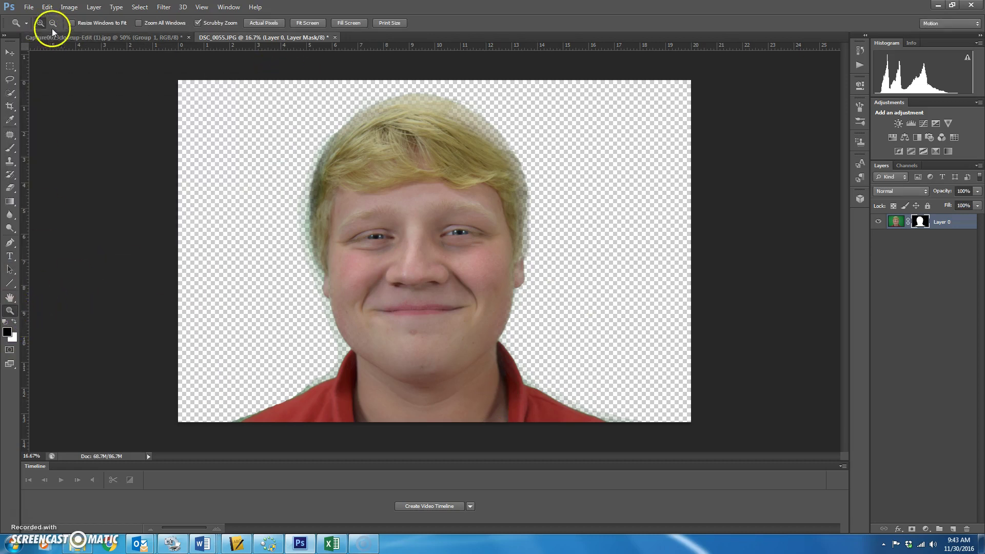
{"action": "left_click", "coordinate": [350, 370]}
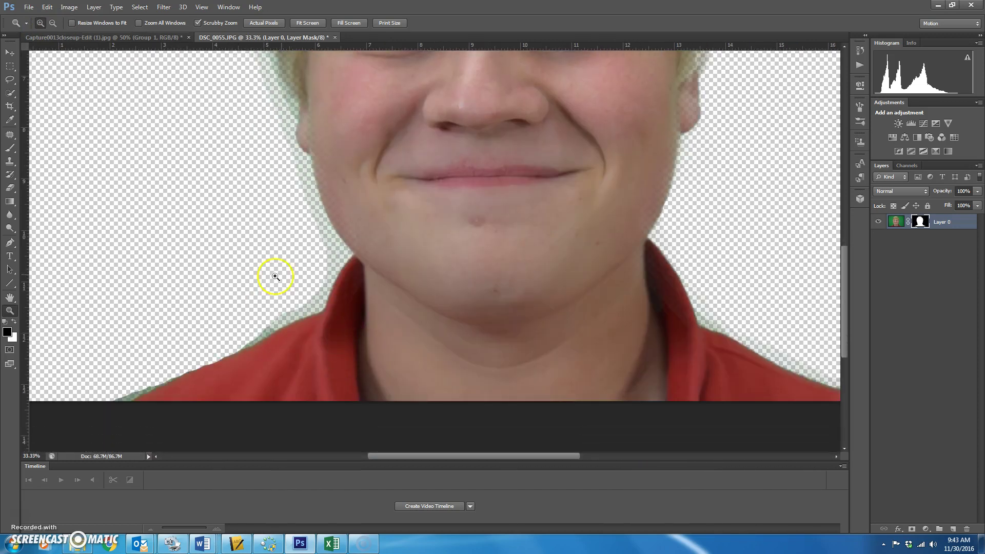
{"action": "left_click", "coordinate": [11, 149]}
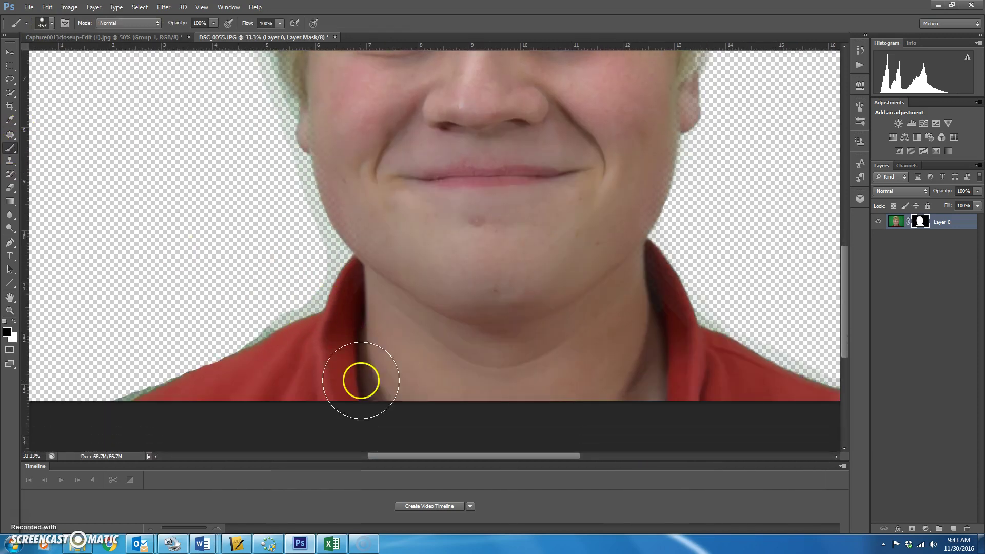
{"action": "left_click", "coordinate": [52, 23]}
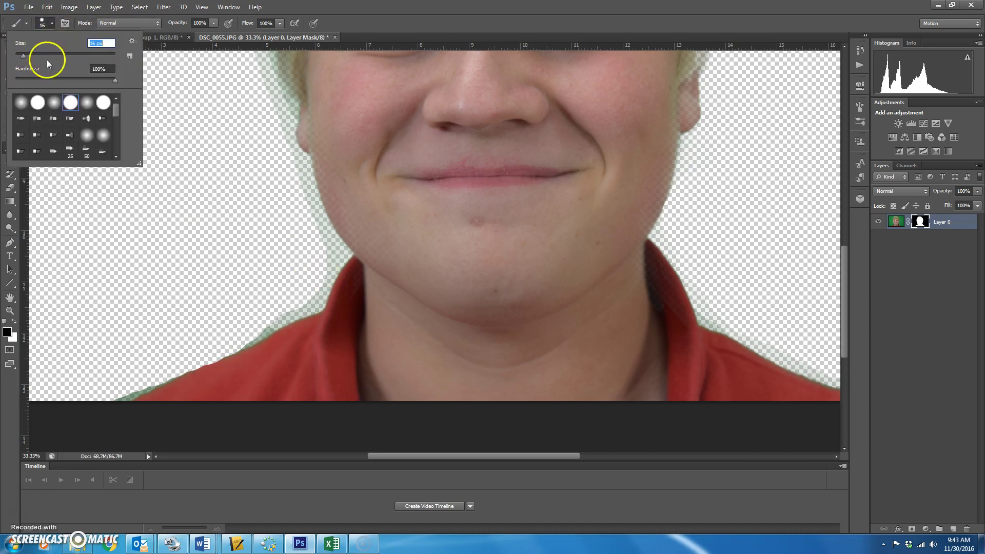
{"action": "key", "text": "Return"}
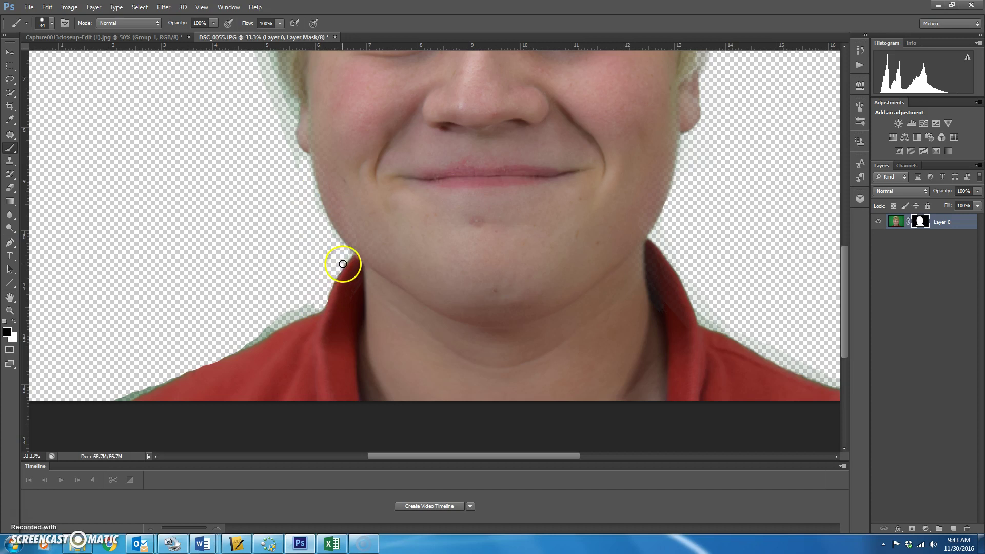
{"action": "left_click_drag", "start_coordinate": [257, 330], "coordinate": [298, 314]}
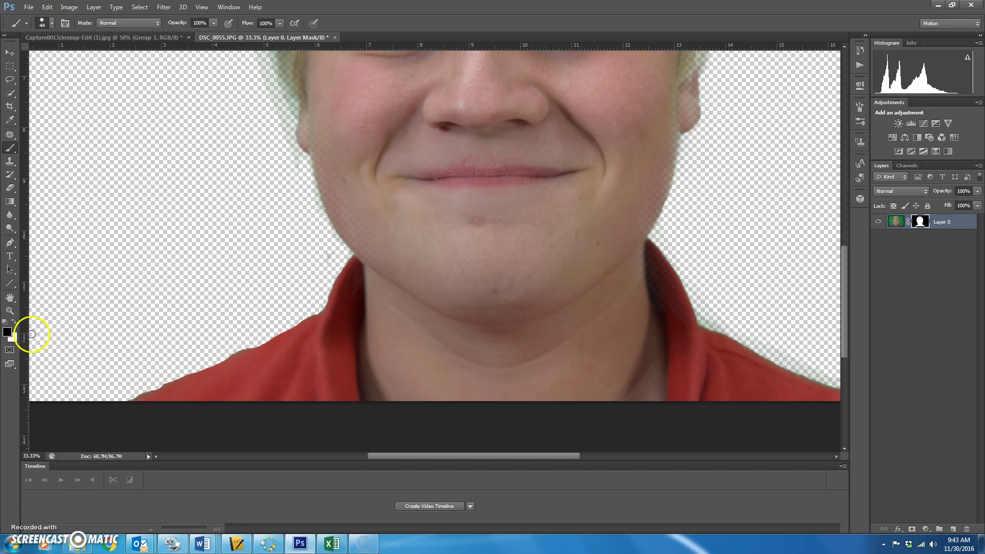
Paint white on Layer 0's mask along the left-hand jaw and below the ear to restore the face edge
{"action": "left_click", "coordinate": [15, 322]}
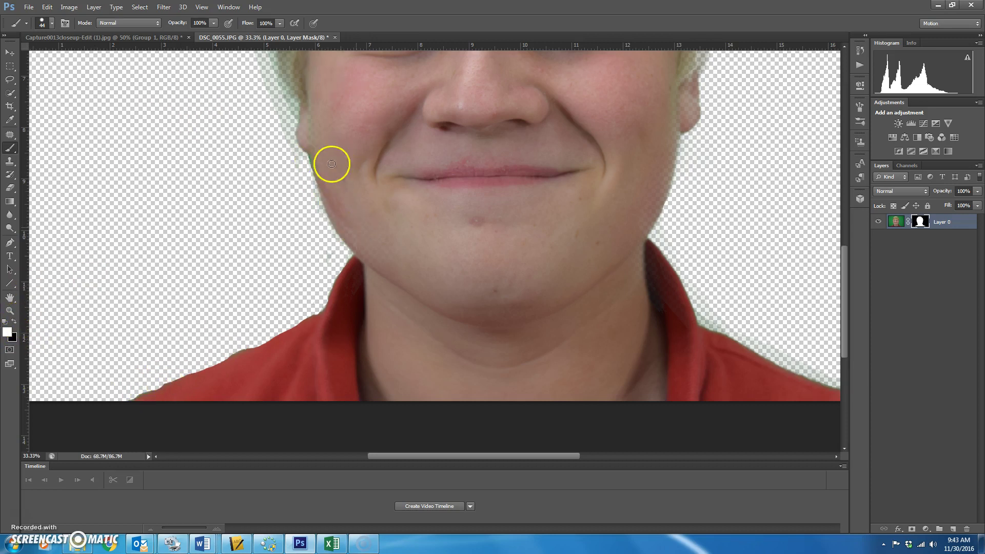
{"action": "left_click_drag", "start_coordinate": [335, 210], "coordinate": [360, 250]}
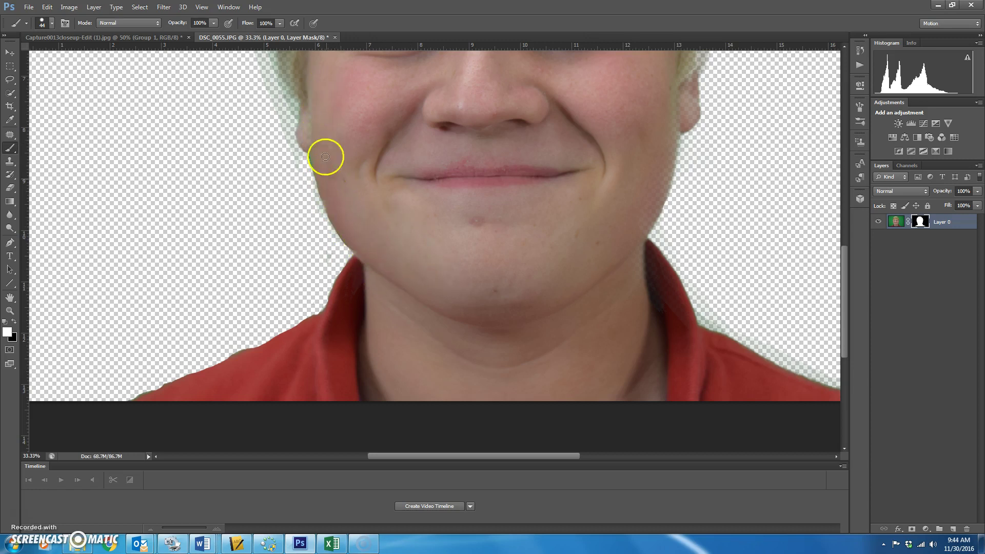
{"action": "left_click_drag", "start_coordinate": [303, 132], "coordinate": [312, 121]}
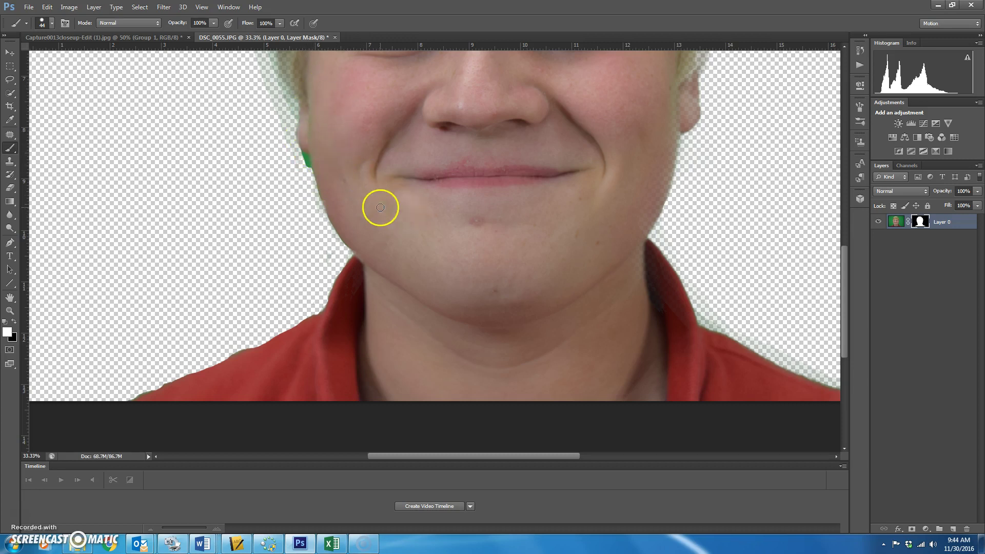
Target Layer 0's image instead of its mask and duplicate the layer twice
{"action": "scroll", "coordinate": [380, 207], "scroll_direction": "up", "scroll_amount": 4}
{"action": "left_click", "coordinate": [896, 222]}
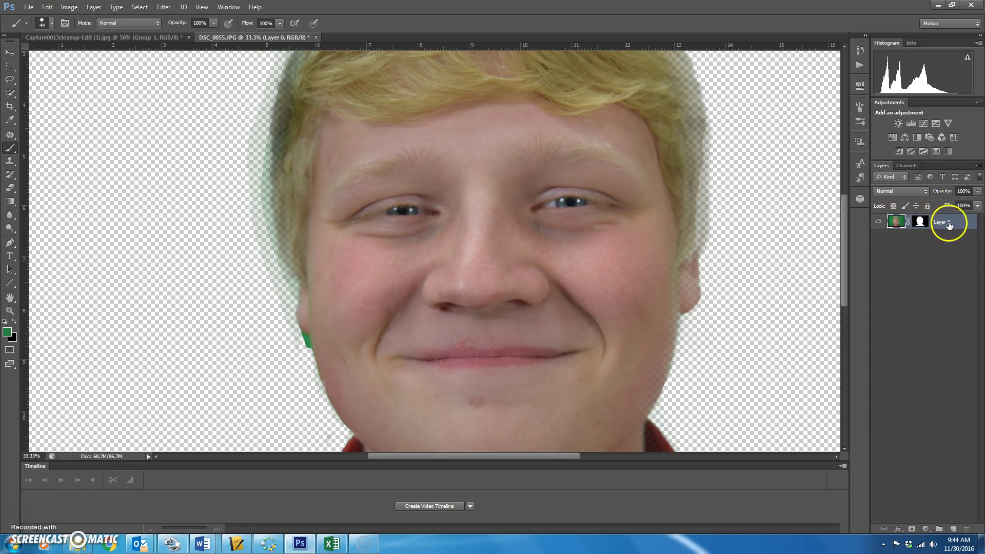
{"action": "key", "text": "ctrl+j"}
{"action": "key", "text": "ctrl+j"}
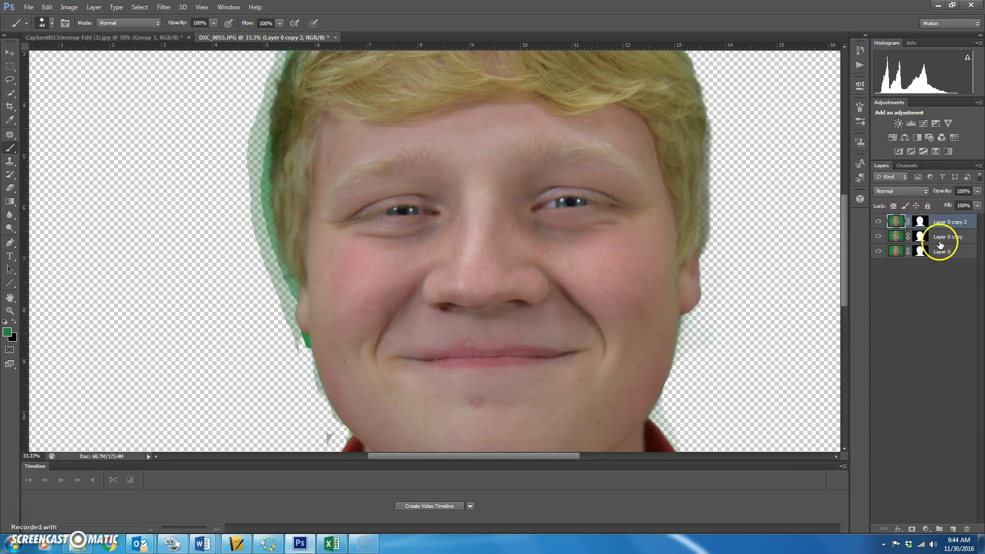
Hide the top copy of Layer 0, rename the middle copy Blur and the top copy Lines
{"action": "left_click", "coordinate": [940, 236]}
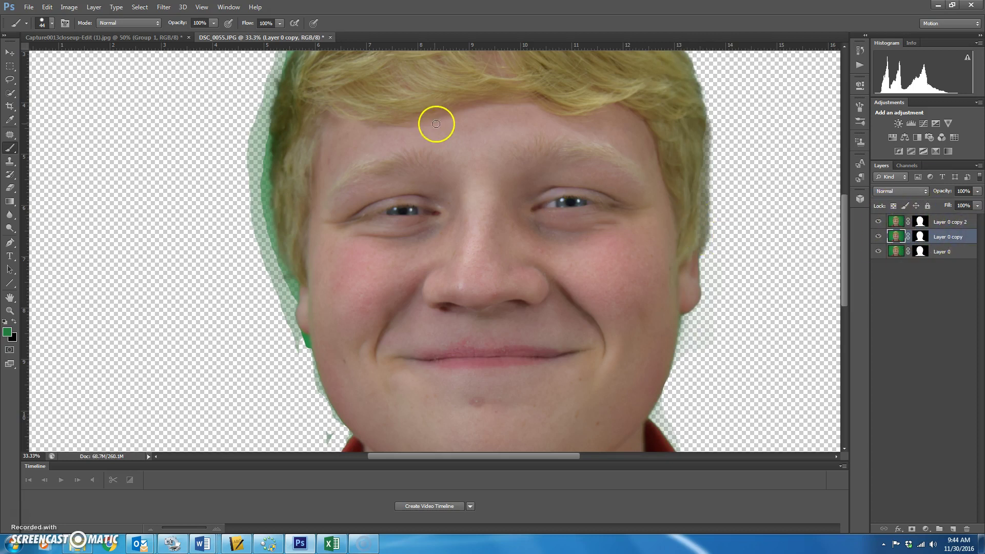
{"action": "left_click", "coordinate": [878, 221]}
{"action": "double_click", "coordinate": [949, 236]}
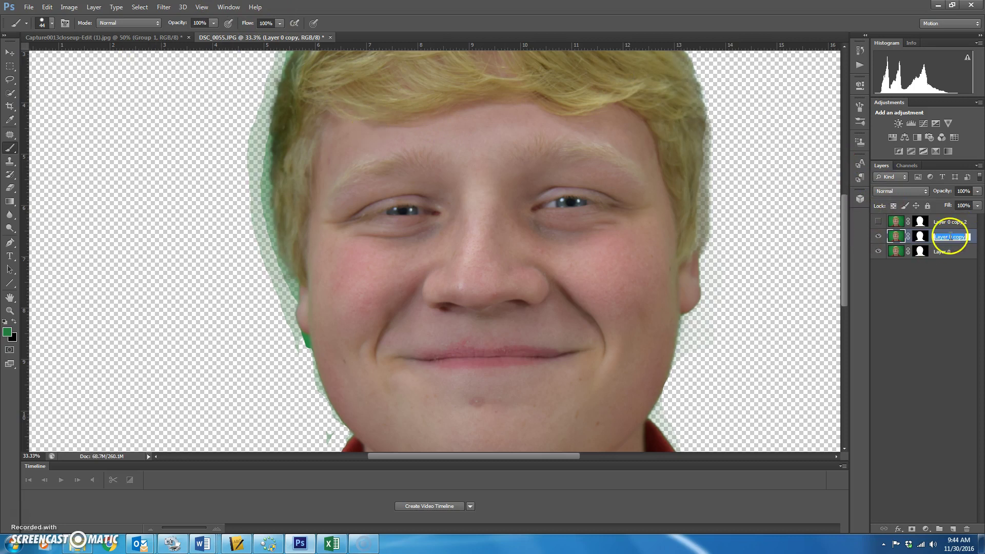
{"action": "double_click", "coordinate": [937, 222]}
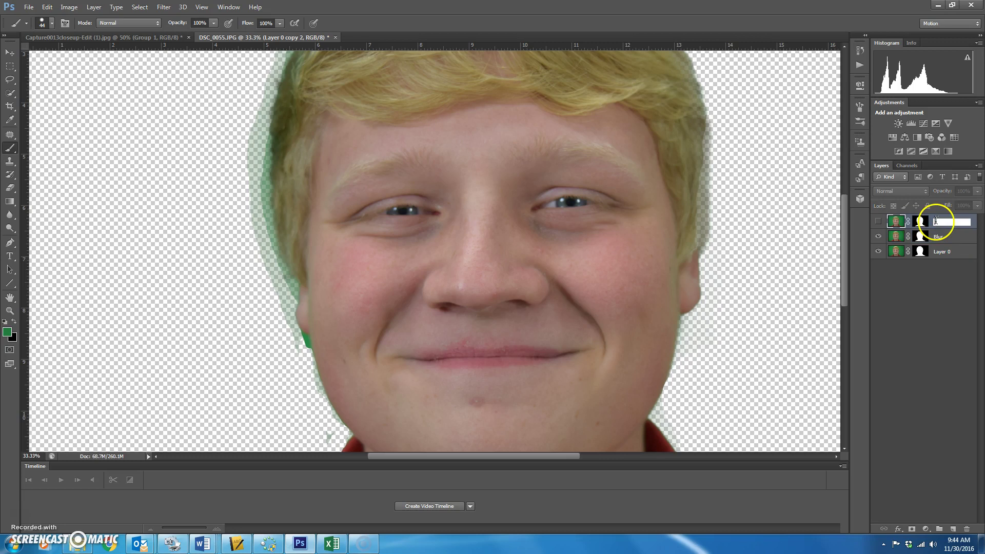
{"action": "key", "text": "Return"}
Apply a Gaussian Blur to the Blur layer's image so the fine skin detail is softened
{"action": "left_click", "coordinate": [895, 236]}
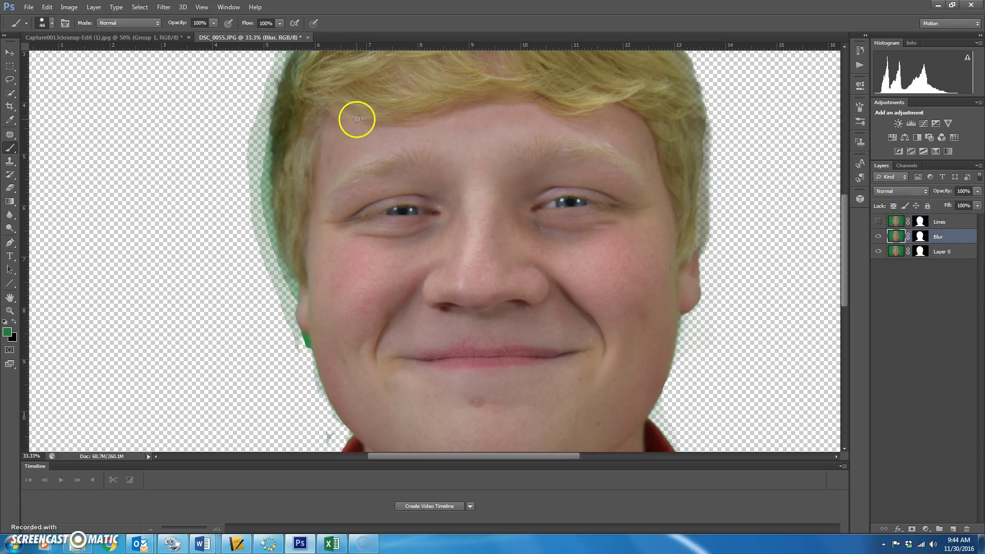
{"action": "left_click", "coordinate": [161, 8]}
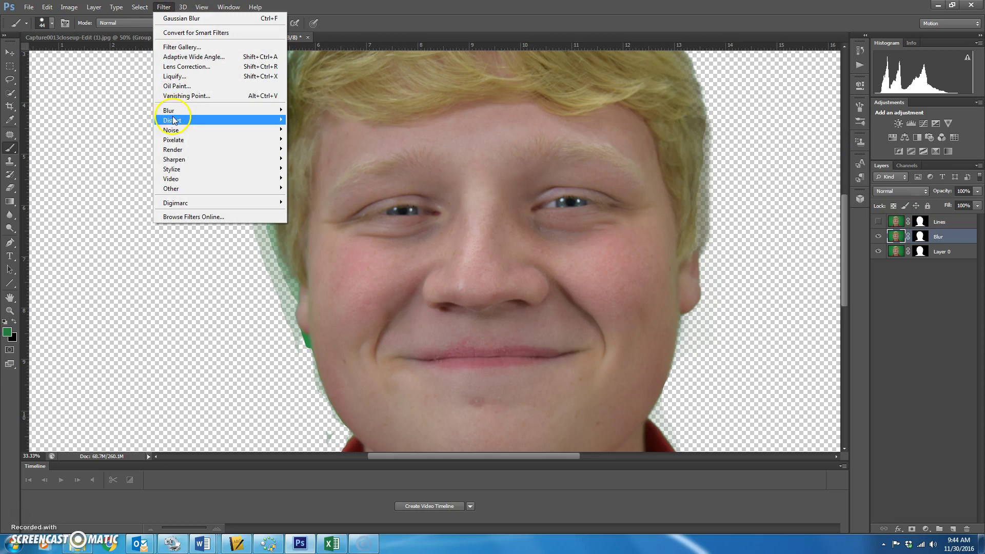
{"action": "mouse_move", "coordinate": [189, 111]}
{"action": "left_click", "coordinate": [314, 183]}
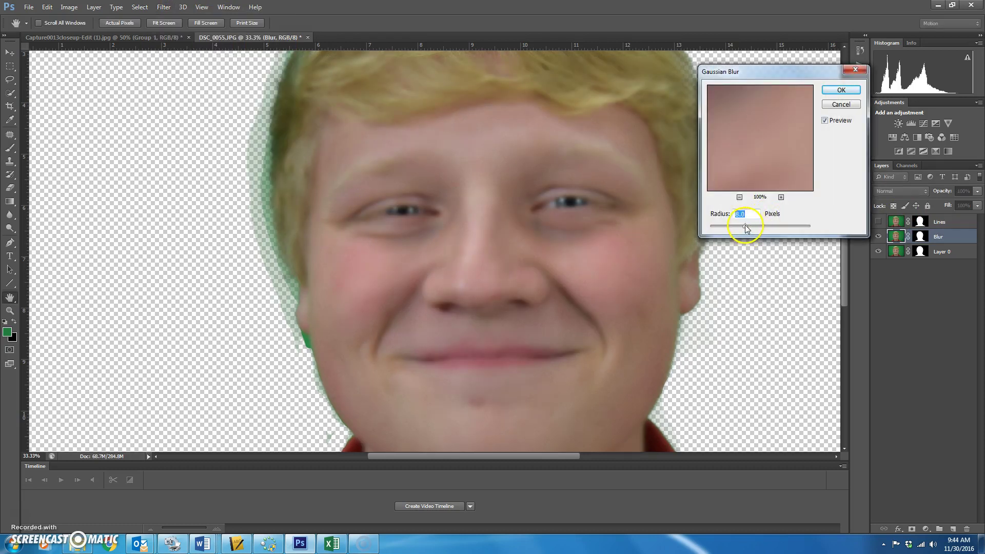
{"action": "left_click", "coordinate": [839, 92]}
Show the Lines layer, apply the Blur layer to it with Subtract, scale 2 and offset 128, and set its blend mode to Linear Light
{"action": "left_click", "coordinate": [957, 226]}
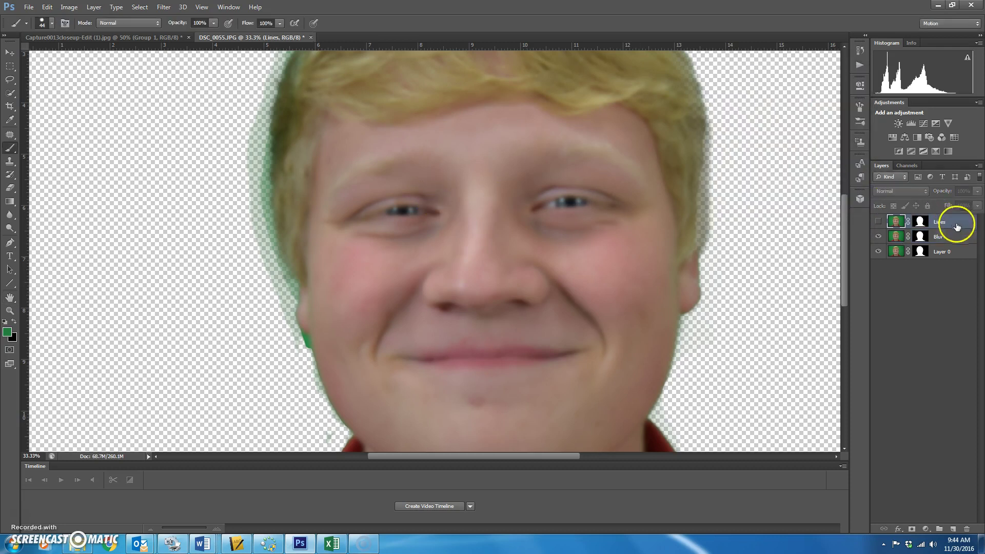
{"action": "left_click", "coordinate": [879, 223]}
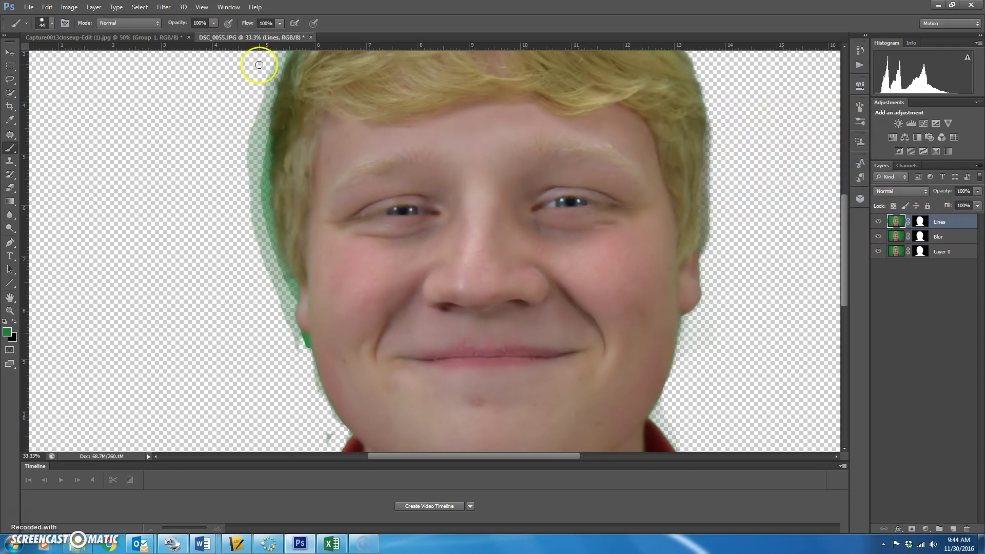
{"action": "left_click", "coordinate": [69, 8]}
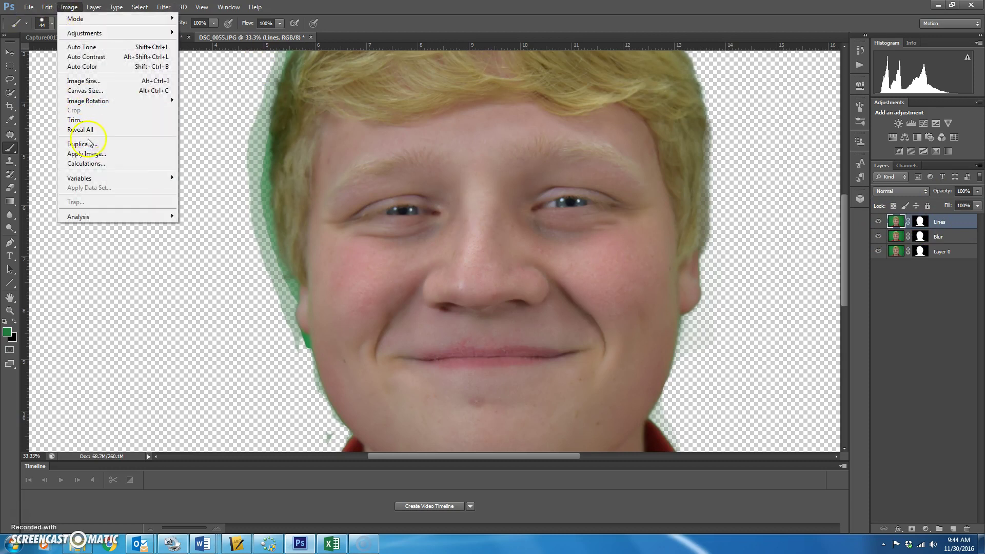
{"action": "left_click", "coordinate": [89, 155]}
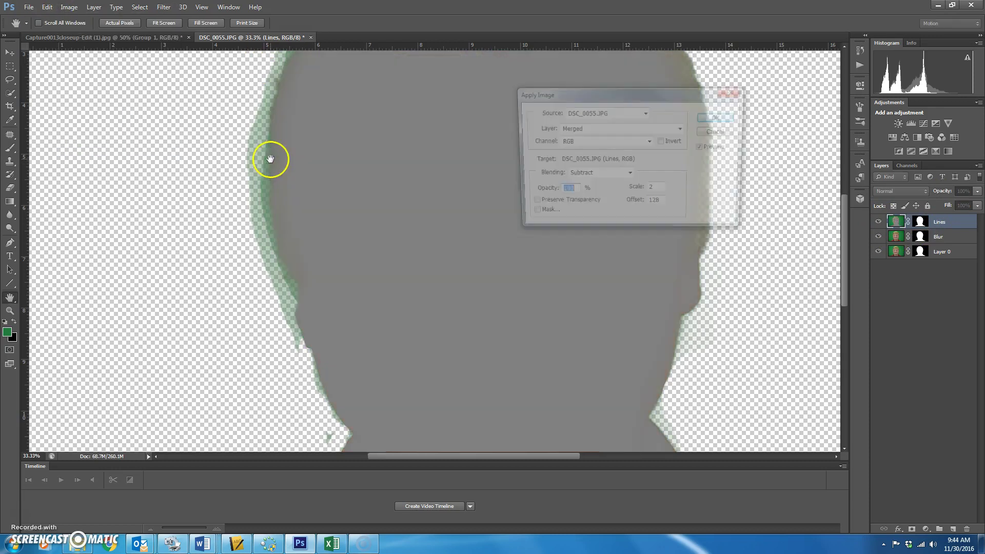
{"action": "left_click", "coordinate": [646, 128]}
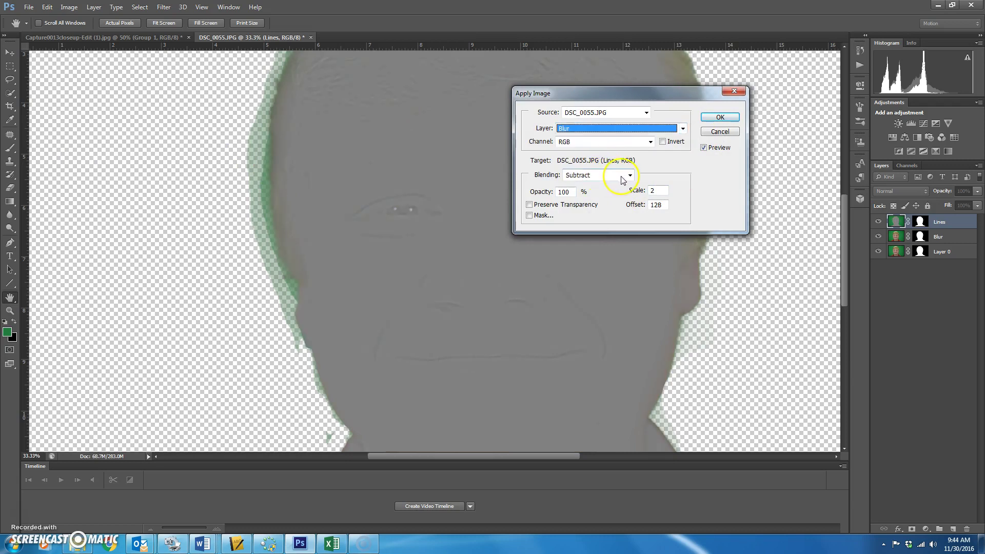
{"action": "left_click", "coordinate": [720, 117]}
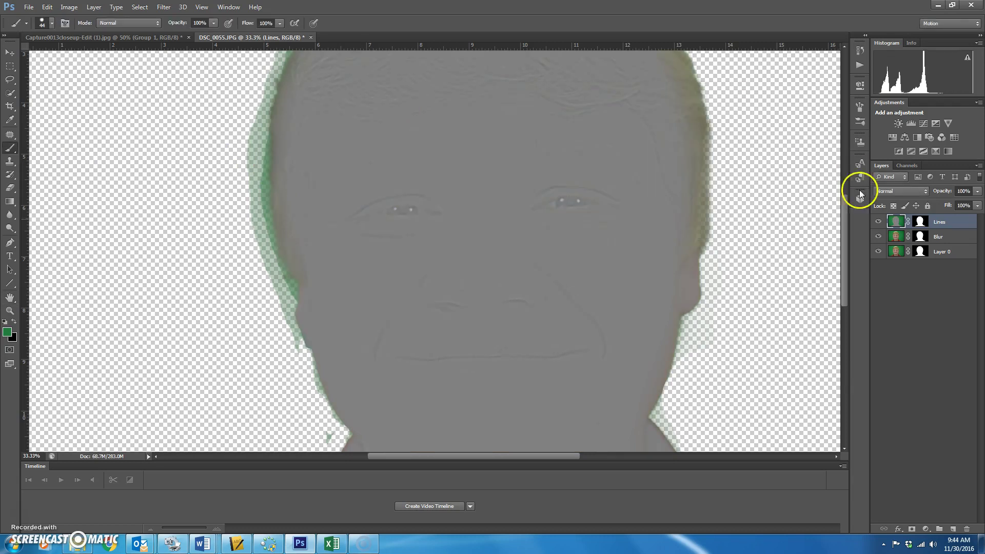
{"action": "left_click", "coordinate": [901, 191]}
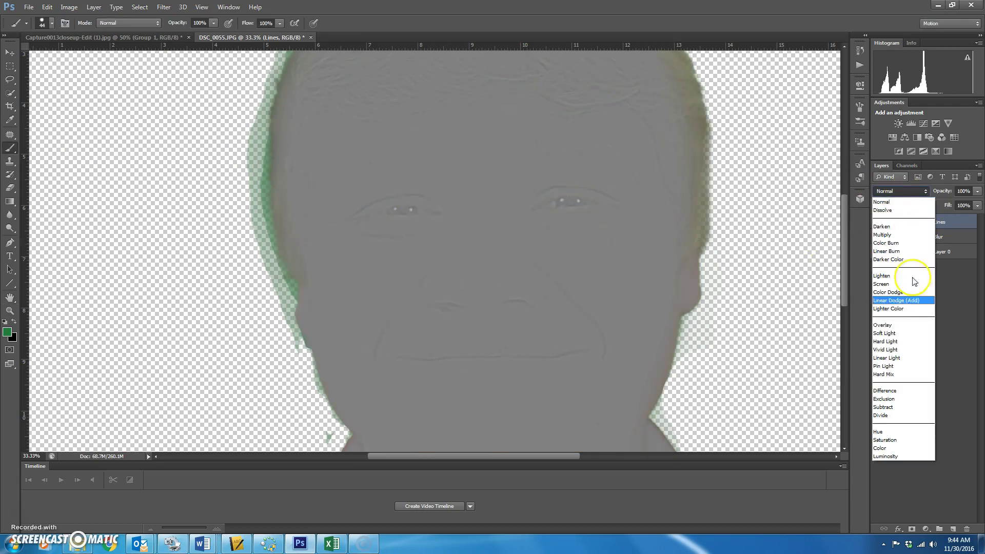
{"action": "left_click", "coordinate": [901, 358]}
On the Blur layer, lasso the right-hand cheek with a 15 px feather and smooth it with Gaussian Blur
{"action": "left_click", "coordinate": [959, 236]}
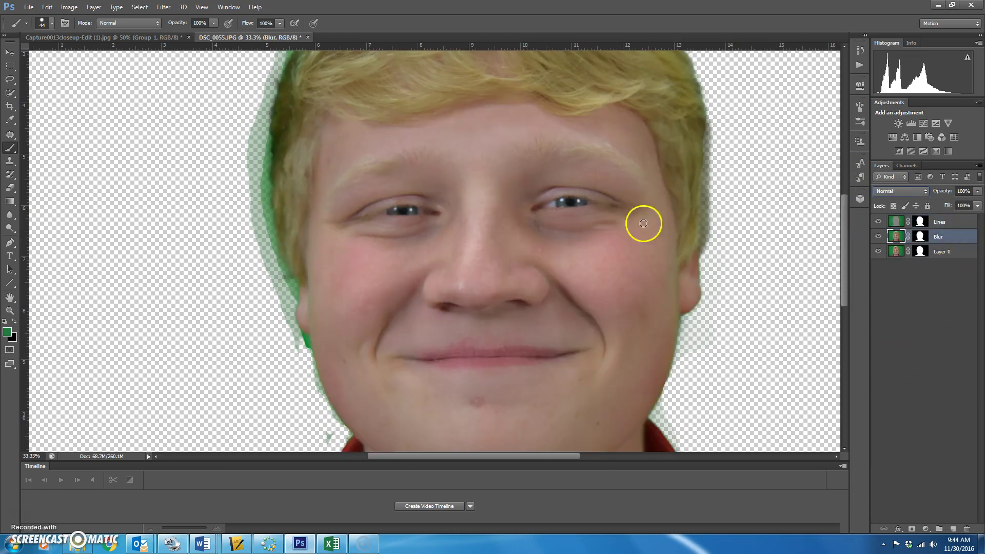
{"action": "key", "text": "l"}
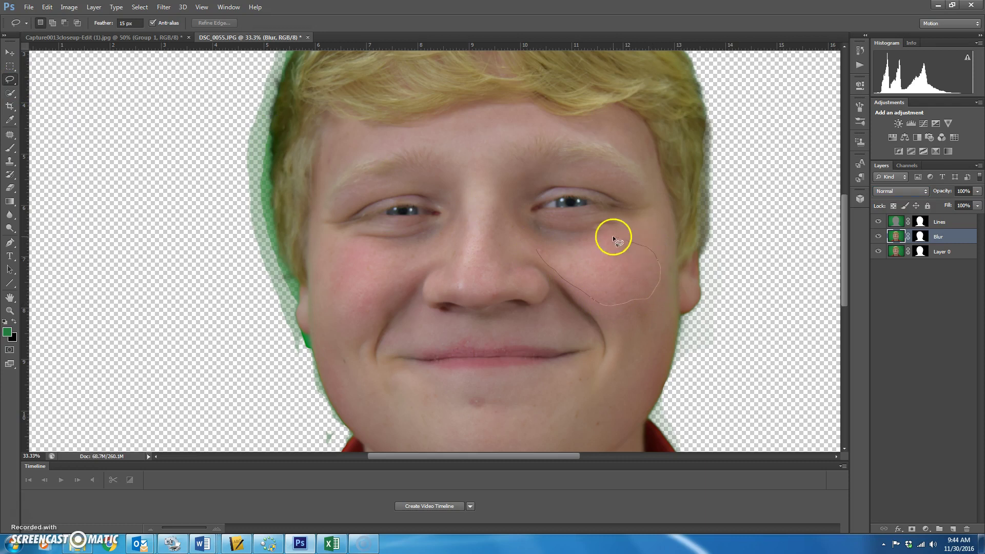
{"action": "left_click_drag", "start_coordinate": [537, 248], "coordinate": [538, 250]}
{"action": "left_click", "coordinate": [163, 7]}
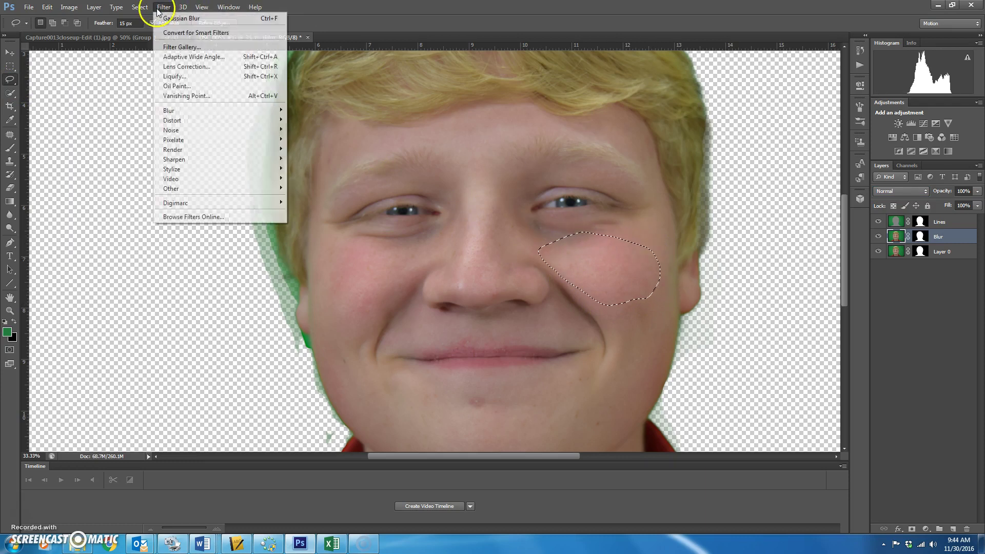
{"action": "mouse_move", "coordinate": [180, 108]}
{"action": "left_click", "coordinate": [331, 194]}
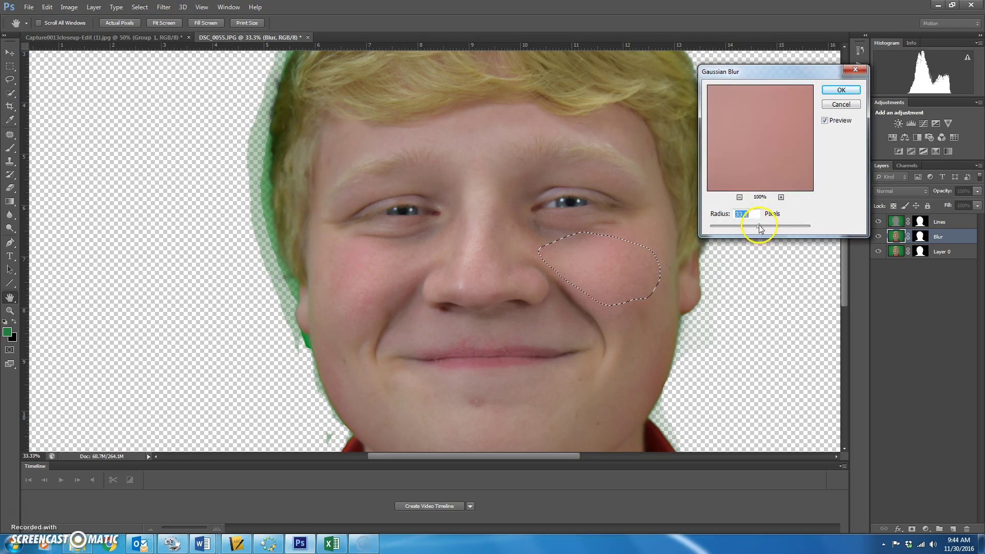
{"action": "left_click", "coordinate": [844, 91]}
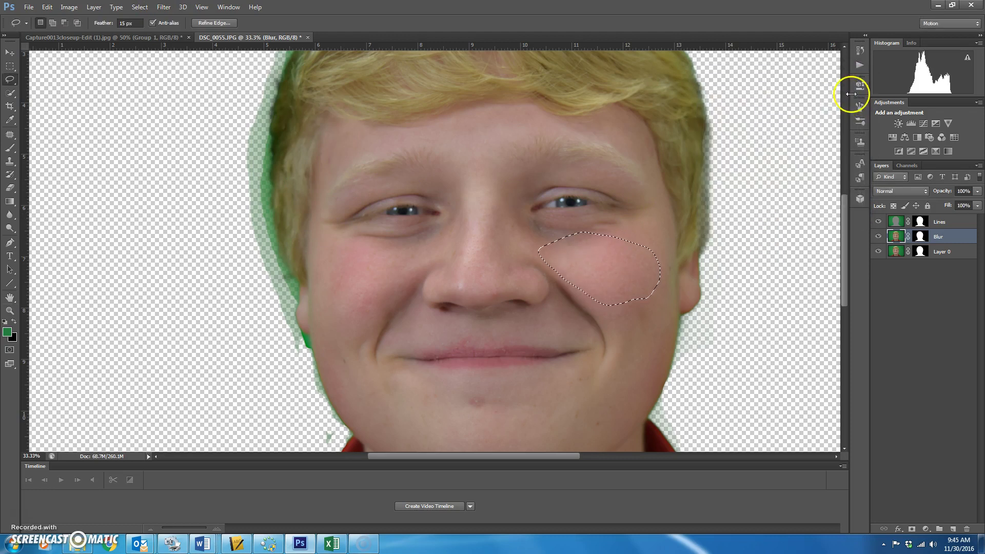
Apply Gaussian Blur again to the selected cheek with a radius of 9.8 pixels
{"action": "left_click", "coordinate": [166, 8]}
{"action": "mouse_move", "coordinate": [189, 110]}
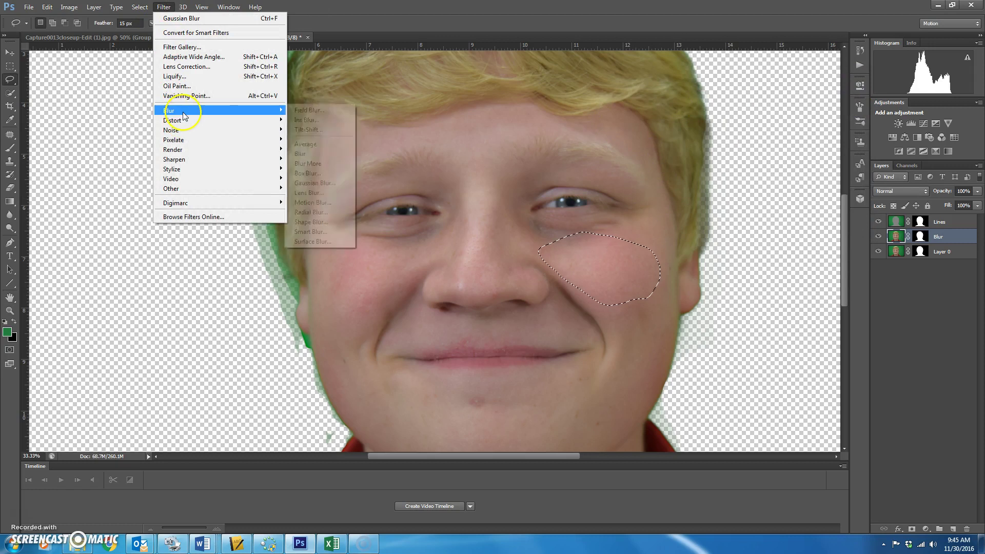
{"action": "left_click", "coordinate": [310, 183]}
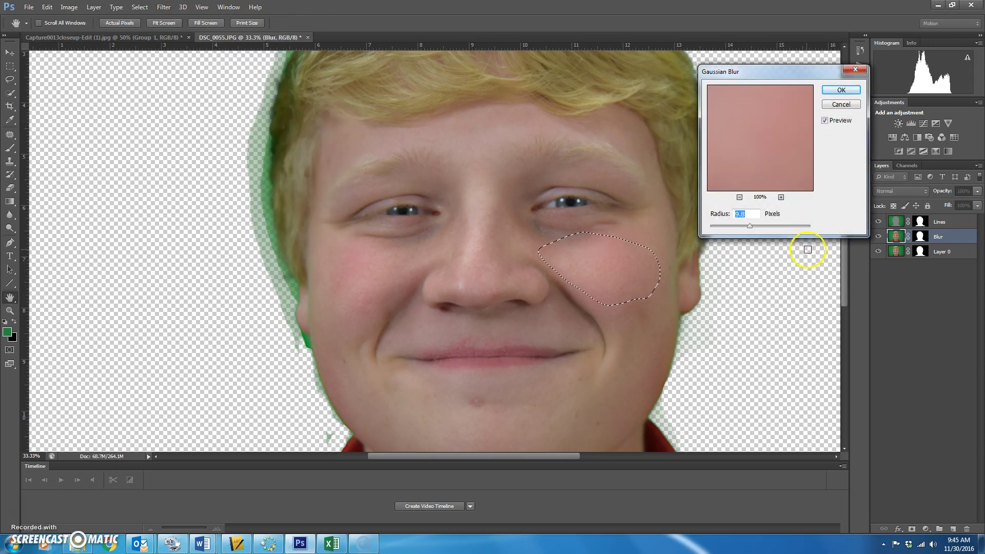
{"action": "left_click", "coordinate": [841, 91]}
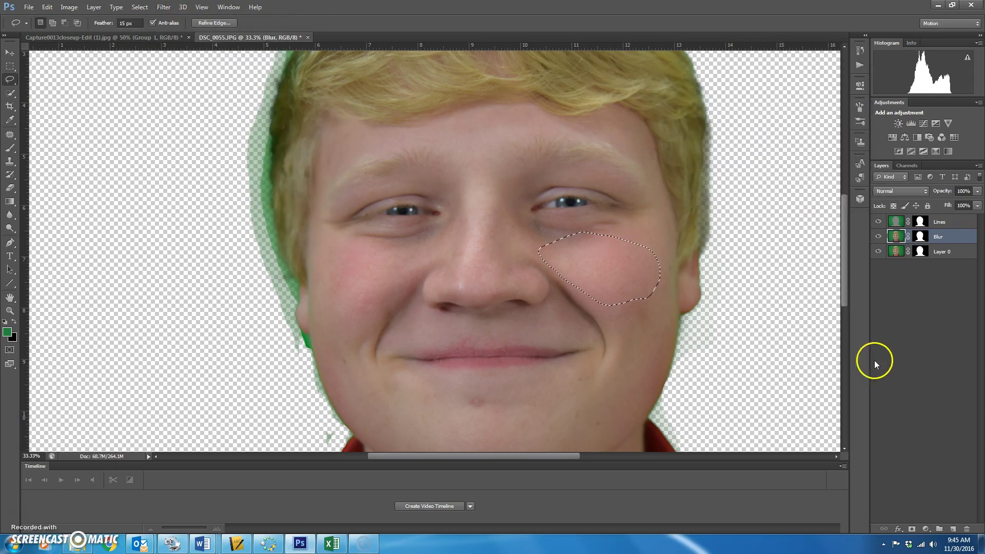
Put the Lines and Blur layers together into a new group
{"action": "left_click", "coordinate": [950, 220]}
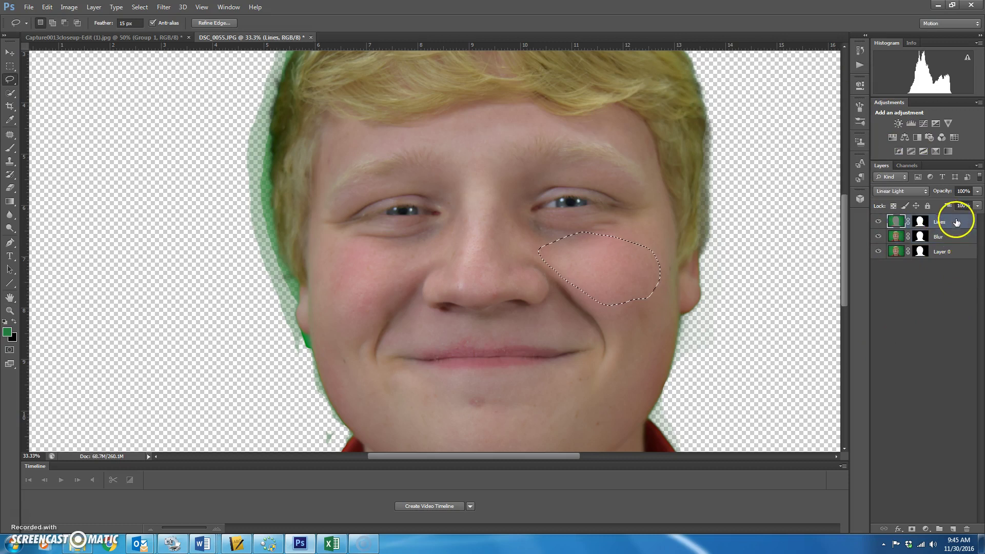
{"action": "left_click", "coordinate": [955, 237], "text": "shift"}
{"action": "left_click_drag", "start_coordinate": [959, 233], "coordinate": [939, 529]}
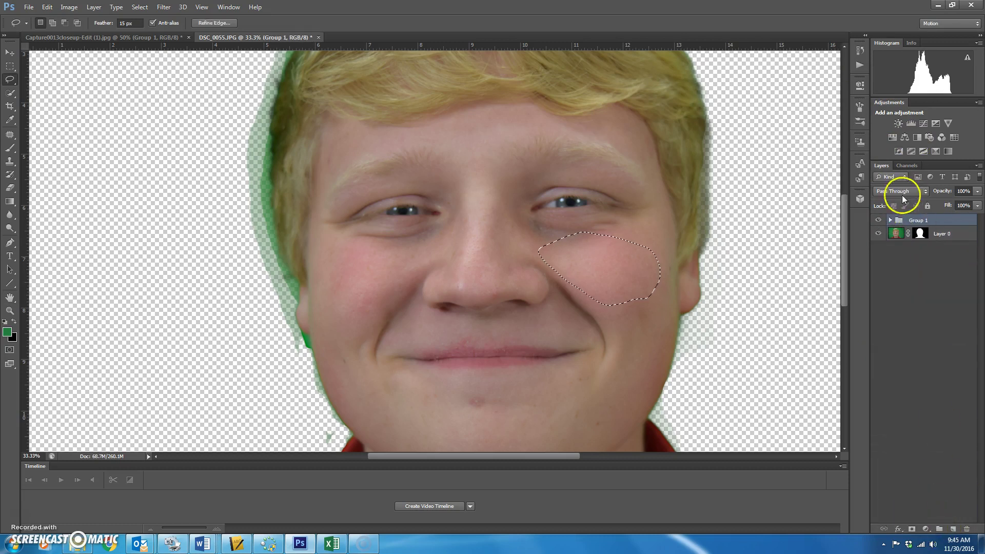
Toggle Group 1's visibility to compare the portrait with and without the skin smoothing
{"action": "left_click", "coordinate": [881, 221]}
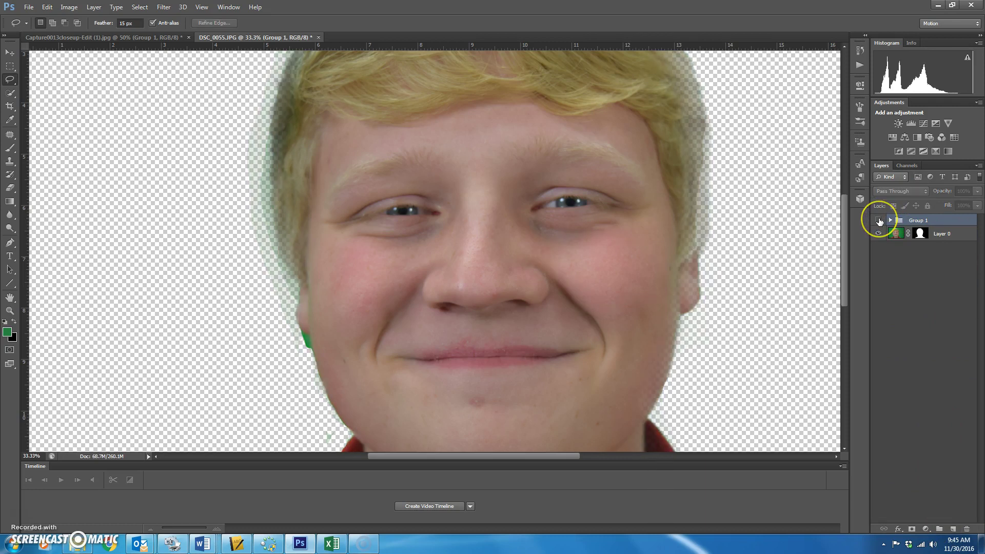
{"action": "left_click", "coordinate": [879, 221]}
{"action": "left_click", "coordinate": [879, 221]}
{"action": "left_click", "coordinate": [879, 221]}
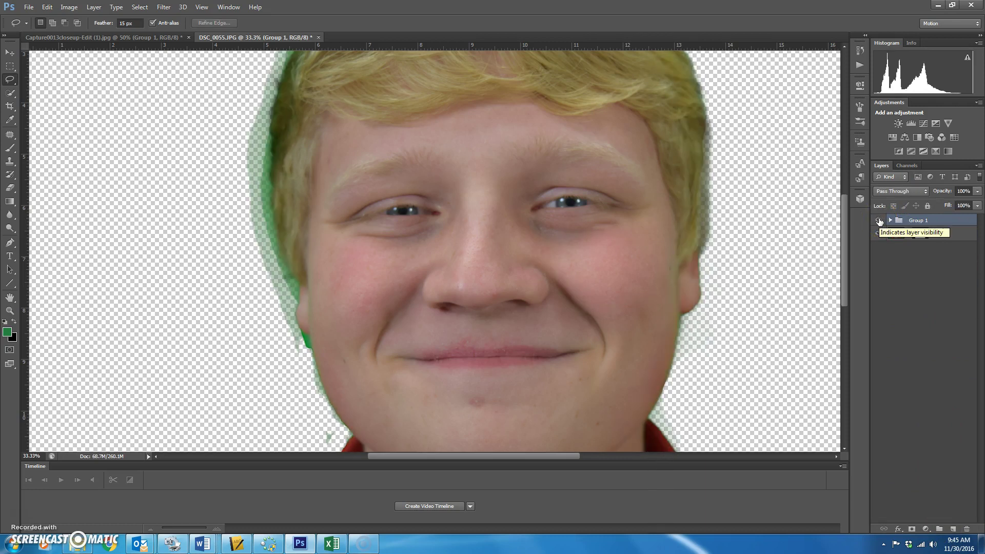